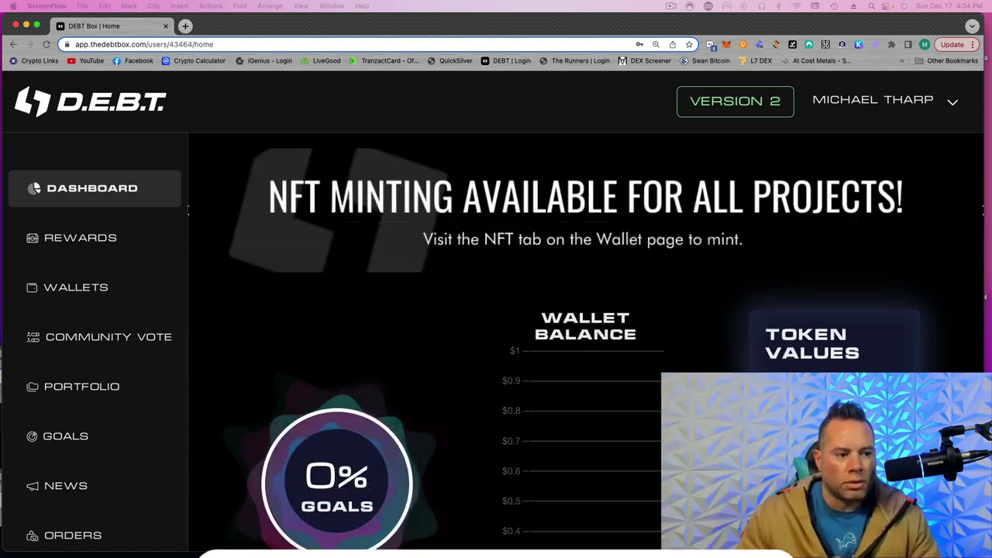
Scroll the dashboard and open the Wallets page, which reports no wallet set up.
{"action": "scroll", "coordinate": [423, 374], "scroll_direction": "down", "scroll_amount": 5}
{"action": "scroll", "coordinate": [423, 375], "scroll_direction": "up", "scroll_amount": 5}
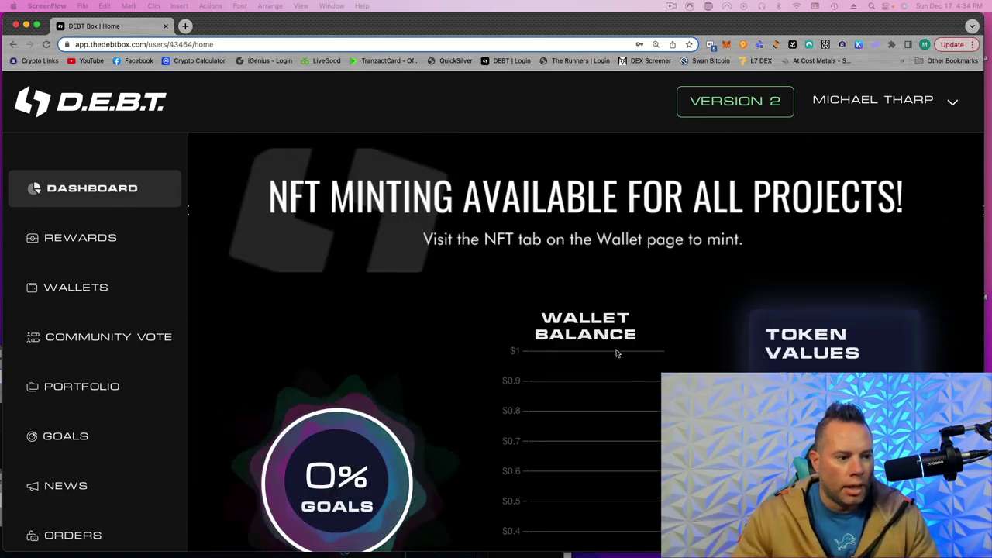
{"action": "left_click", "coordinate": [99, 288]}
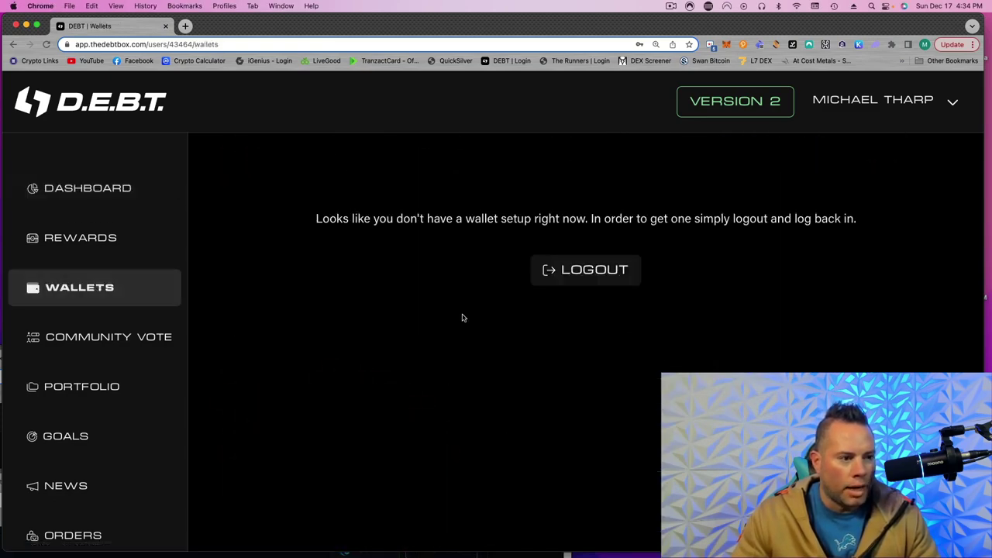
Log out of DEBT Box and bring up Chrome's preferences.
{"action": "left_click", "coordinate": [590, 274]}
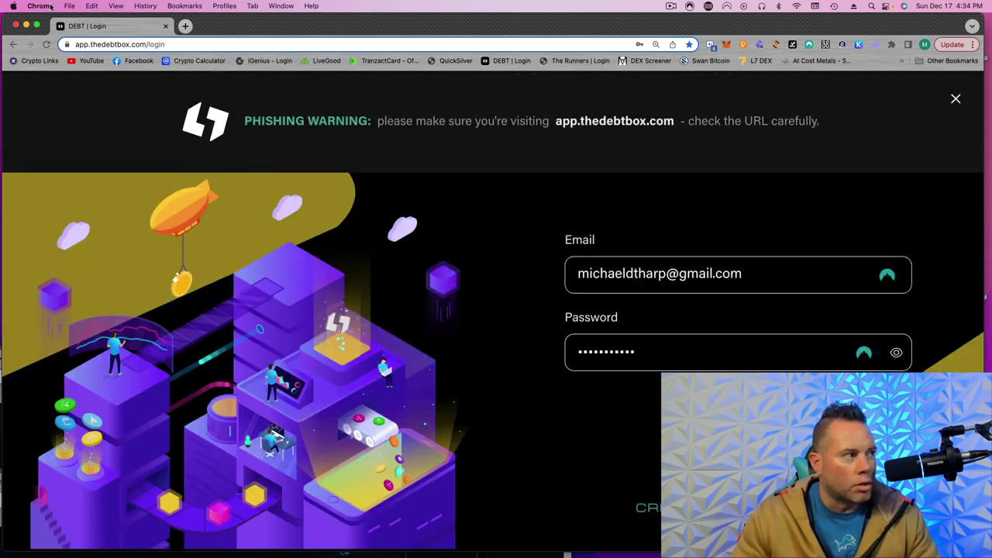
{"action": "left_click", "coordinate": [40, 6]}
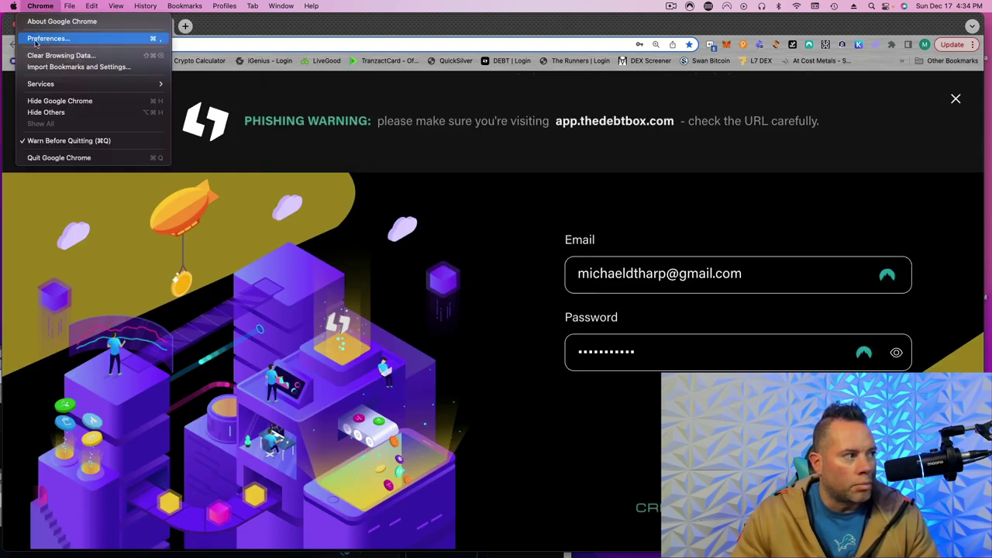
{"action": "left_click", "coordinate": [48, 39]}
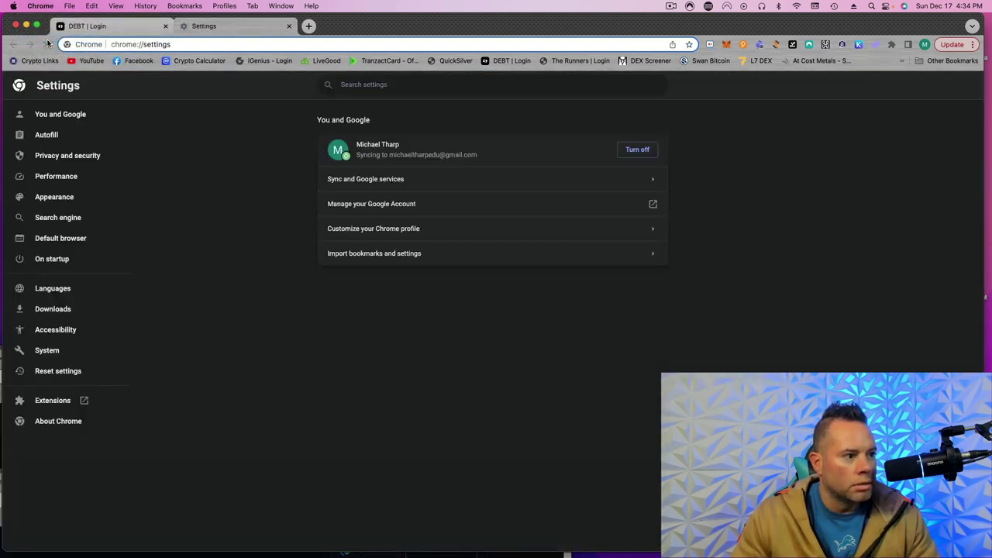
Clear all-time history, cookies and cache in Chrome, then return to the DEBT | Login tab.
{"action": "left_click", "coordinate": [40, 6]}
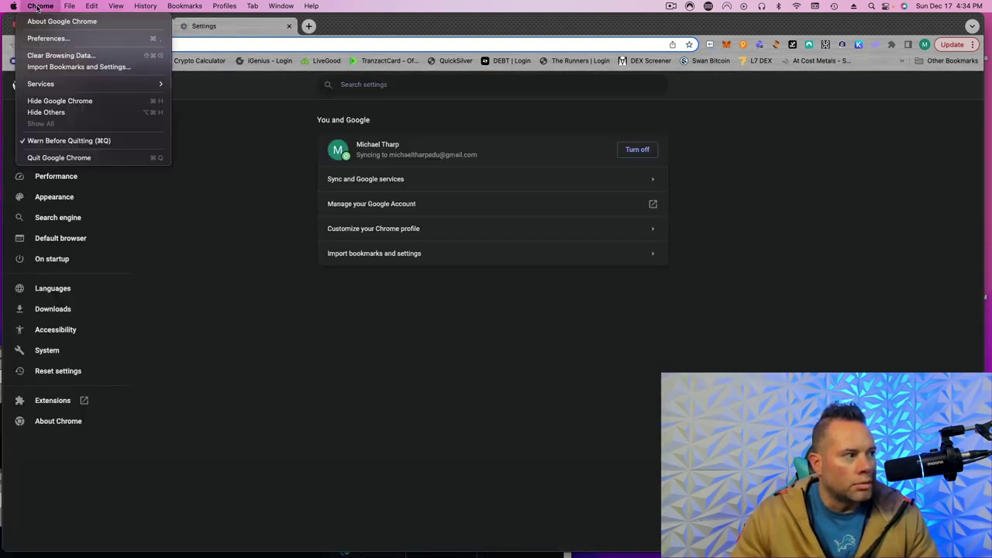
{"action": "left_click", "coordinate": [55, 55]}
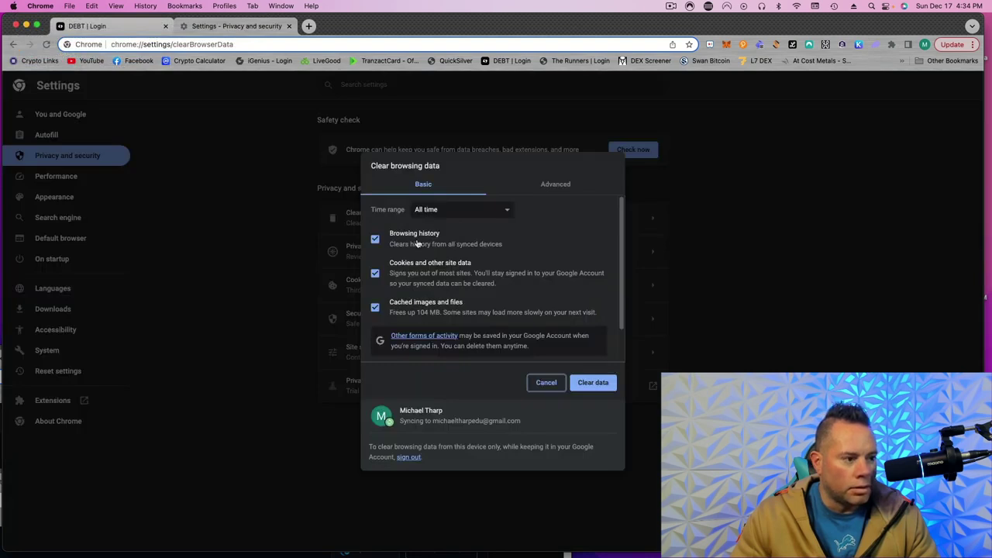
{"action": "left_click", "coordinate": [596, 382]}
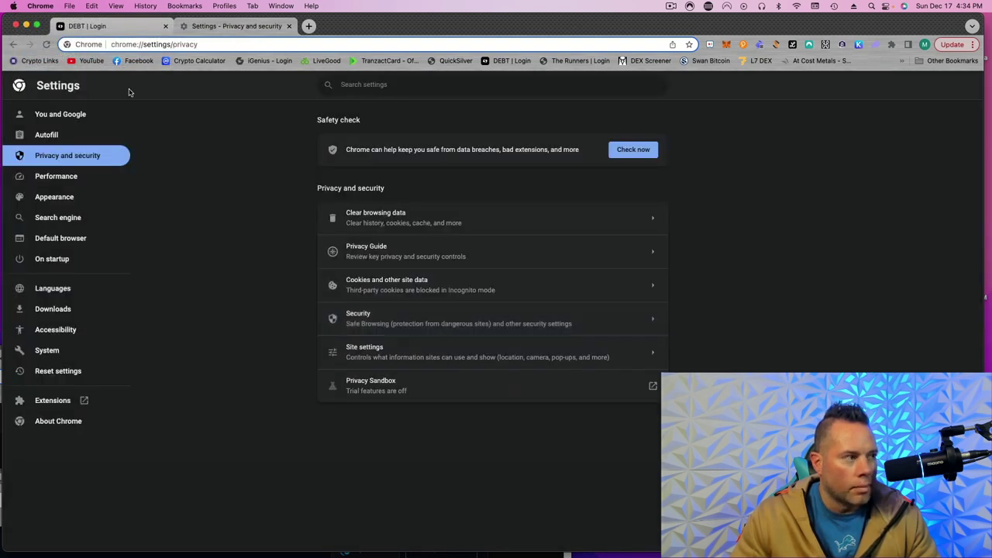
{"action": "left_click", "coordinate": [114, 29]}
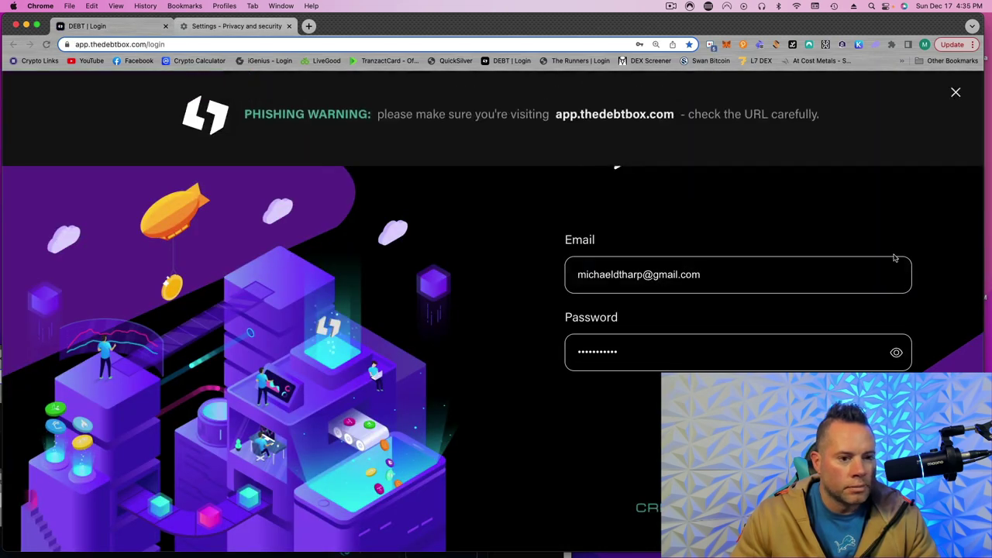
Fill in the saved DEBT Box login from NordPass and submit it.
{"action": "left_click", "coordinate": [902, 280]}
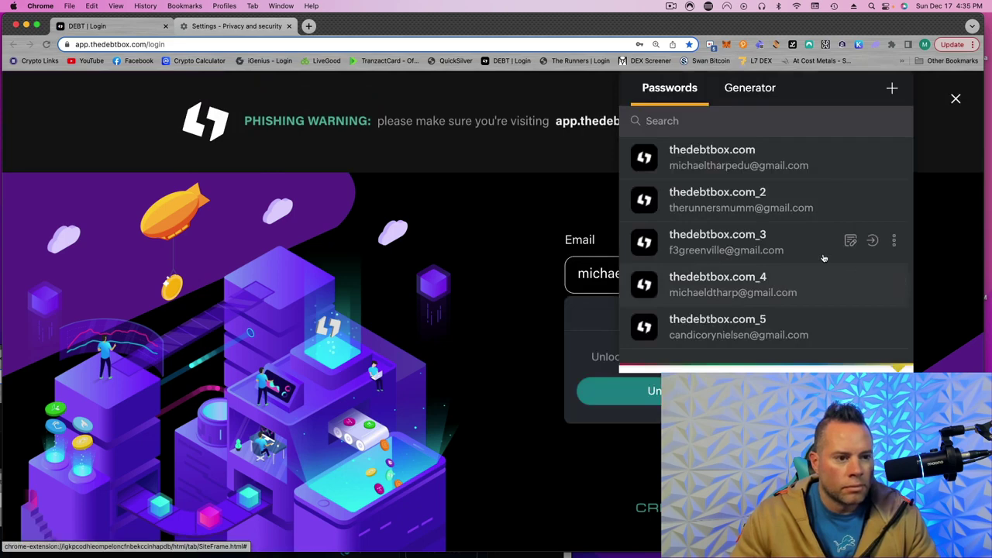
{"action": "left_click", "coordinate": [736, 163]}
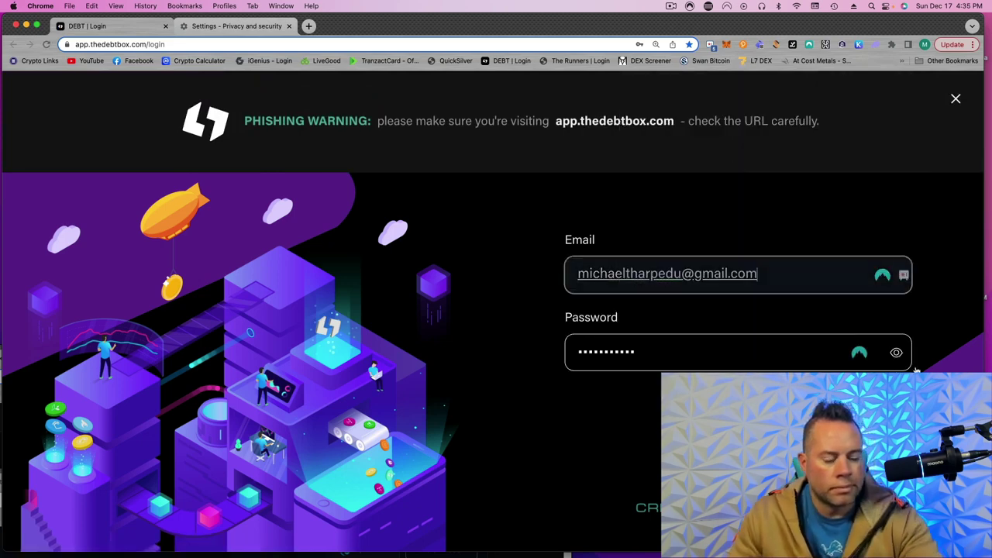
{"action": "key", "text": "Return"}
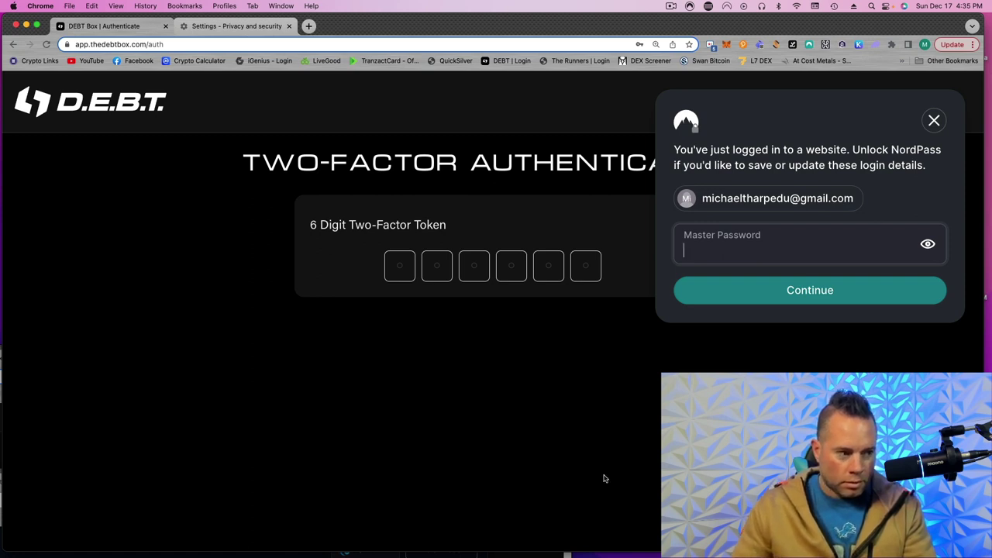
Enter the six-digit two-factor code and dismiss the NordPass popup.
{"action": "left_click", "coordinate": [414, 268]}
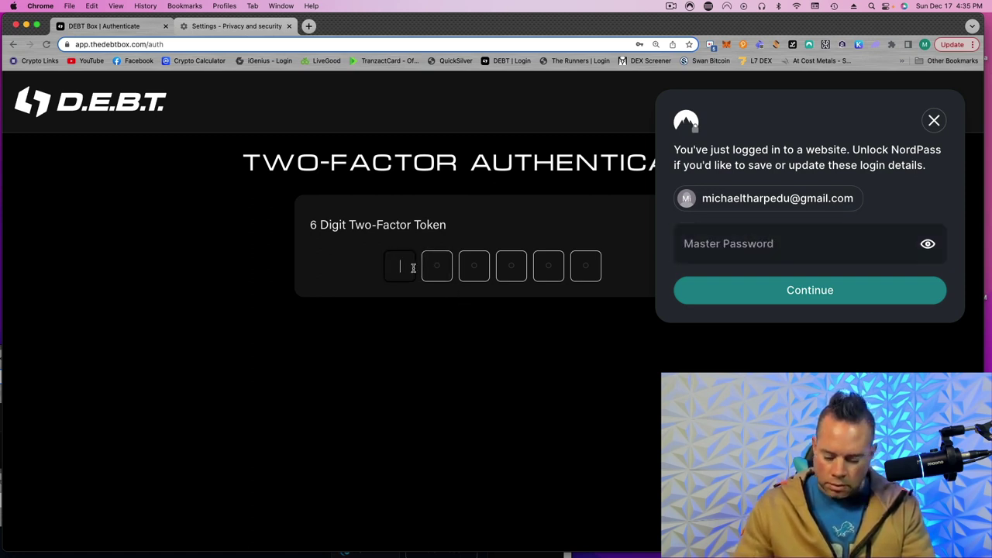
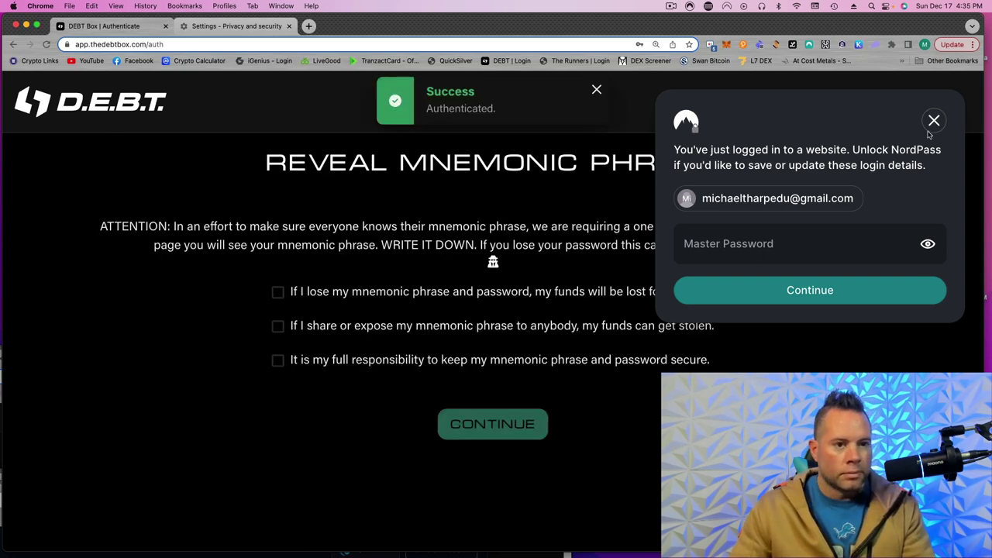
{"action": "left_click", "coordinate": [935, 122]}
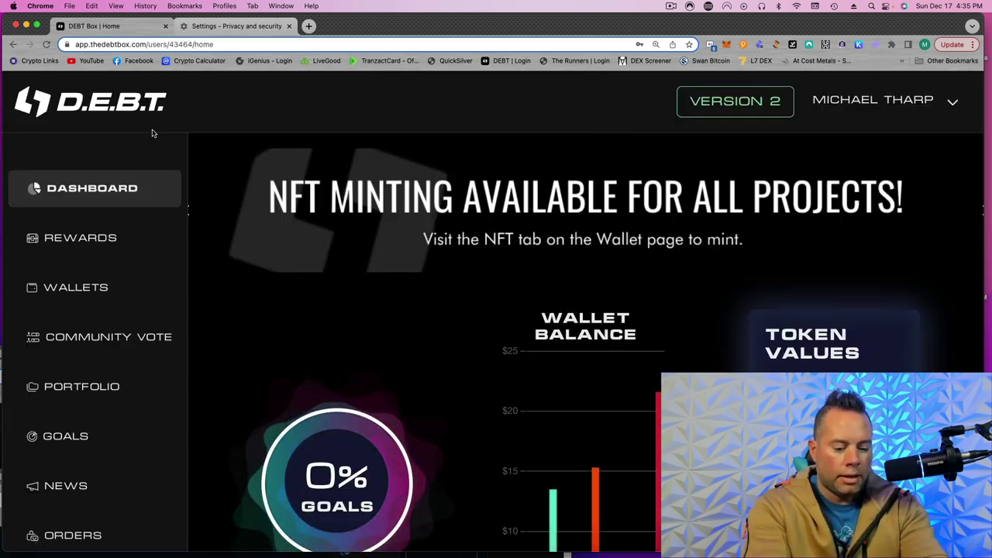
Scroll the dashboard and go to the Rewards page.
{"action": "scroll", "coordinate": [585, 310], "scroll_direction": "down", "scroll_amount": 3}
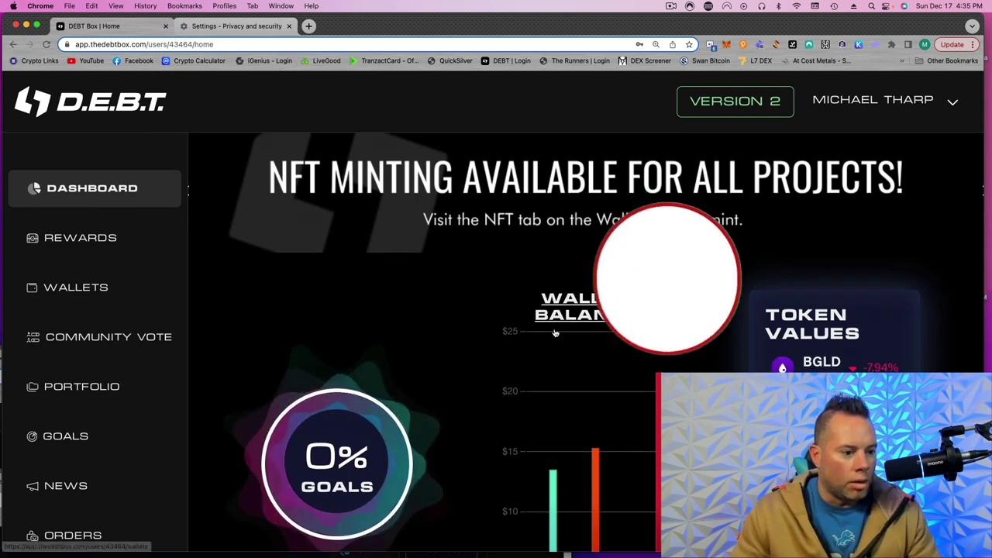
{"action": "scroll", "coordinate": [86, 271], "scroll_direction": "down", "scroll_amount": 3}
{"action": "scroll", "coordinate": [85, 256], "scroll_direction": "up", "scroll_amount": 6}
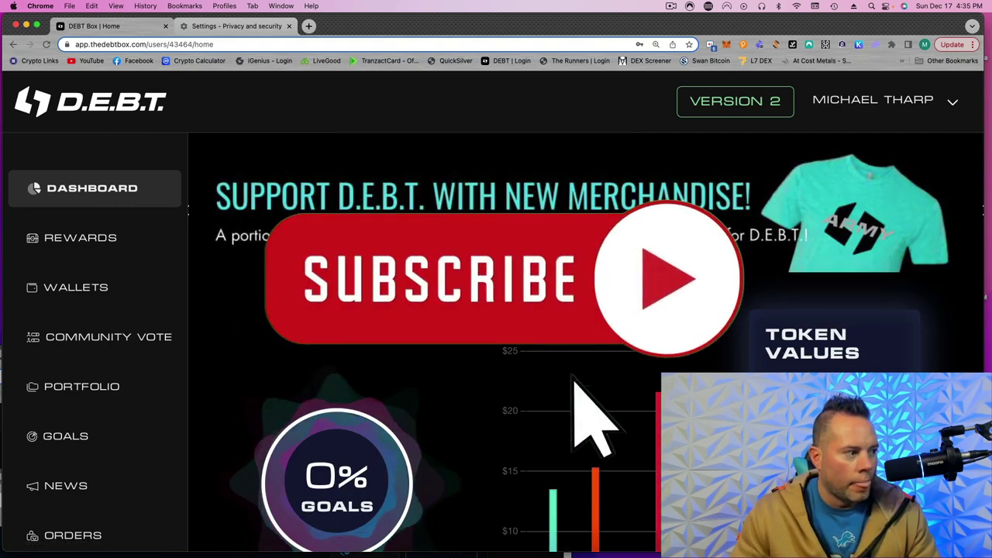
{"action": "left_click", "coordinate": [90, 236]}
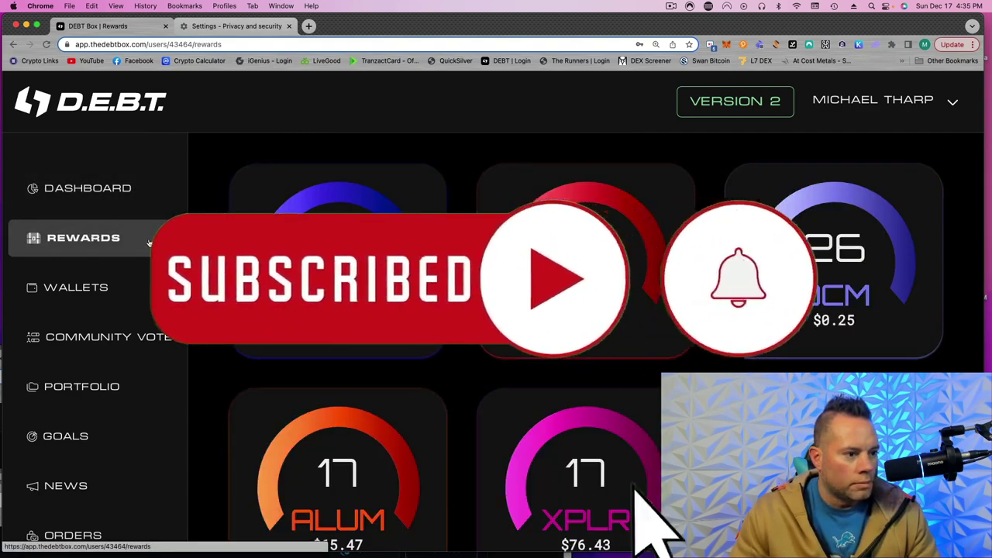
Review the DRIP, GROW and DEBT reward gauges, then go to the Wallets page.
{"action": "scroll", "coordinate": [585, 349], "scroll_direction": "down", "scroll_amount": 1}
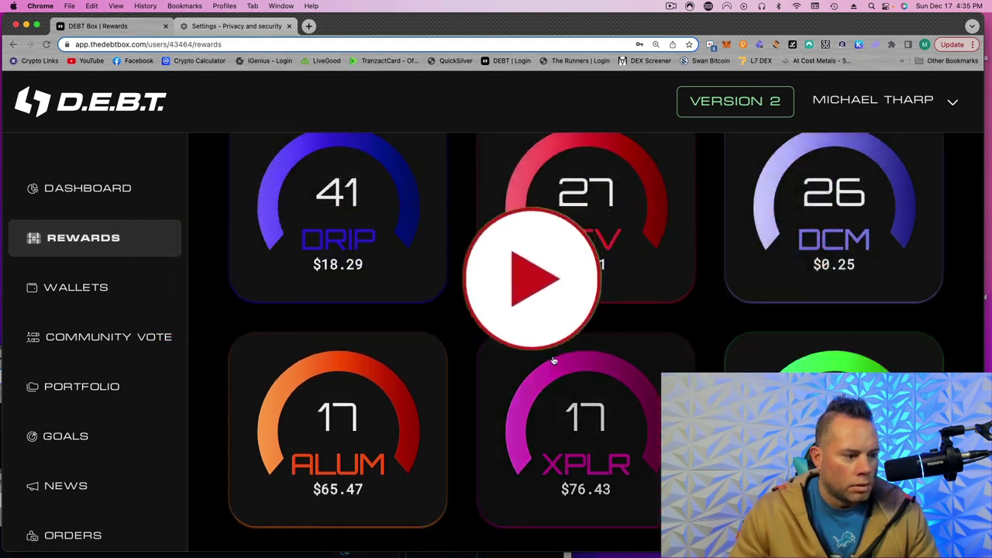
{"action": "scroll", "coordinate": [477, 393], "scroll_direction": "down", "scroll_amount": 4}
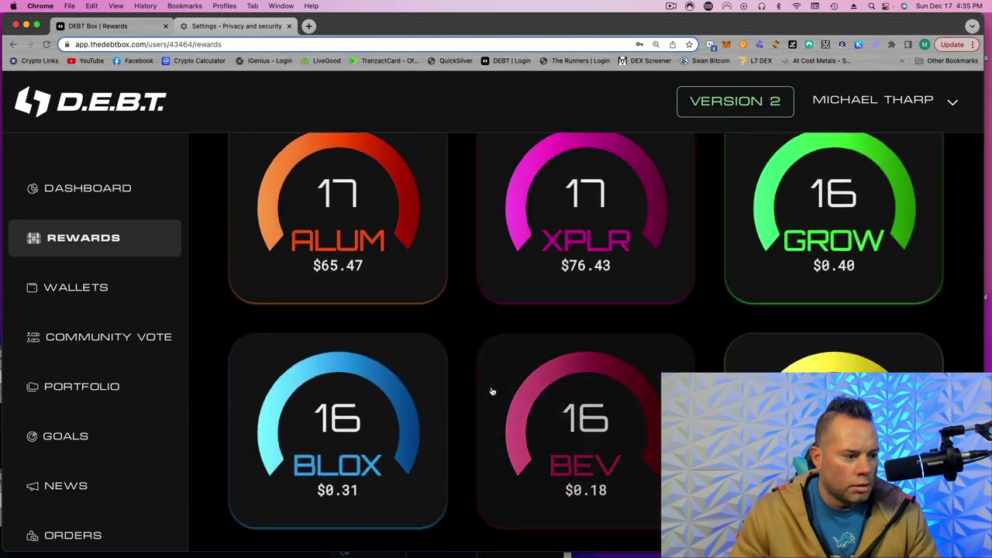
{"action": "scroll", "coordinate": [489, 393], "scroll_direction": "down", "scroll_amount": 2}
{"action": "scroll", "coordinate": [488, 393], "scroll_direction": "down", "scroll_amount": 4}
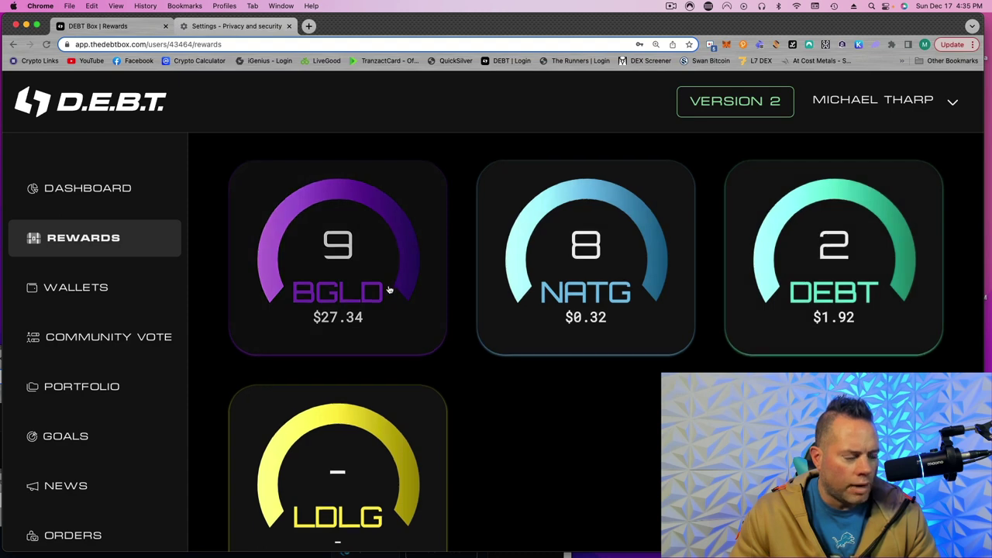
{"action": "scroll", "coordinate": [388, 287], "scroll_direction": "up", "scroll_amount": 10}
{"action": "scroll", "coordinate": [842, 283], "scroll_direction": "down", "scroll_amount": 1}
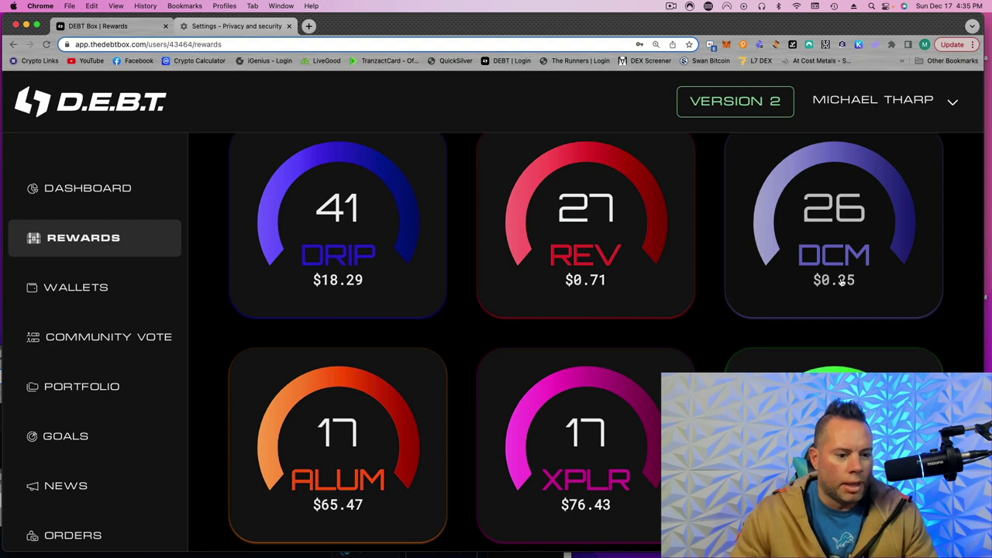
{"action": "scroll", "coordinate": [842, 284], "scroll_direction": "down", "scroll_amount": 1}
{"action": "scroll", "coordinate": [842, 284], "scroll_direction": "down", "scroll_amount": 5}
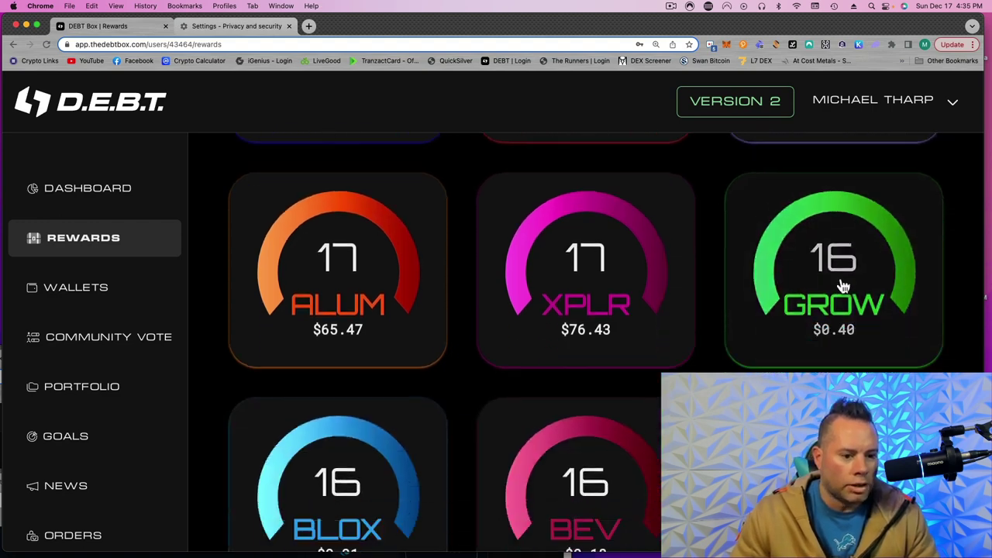
{"action": "scroll", "coordinate": [842, 285], "scroll_direction": "down", "scroll_amount": 1}
{"action": "scroll", "coordinate": [842, 286], "scroll_direction": "down", "scroll_amount": 1}
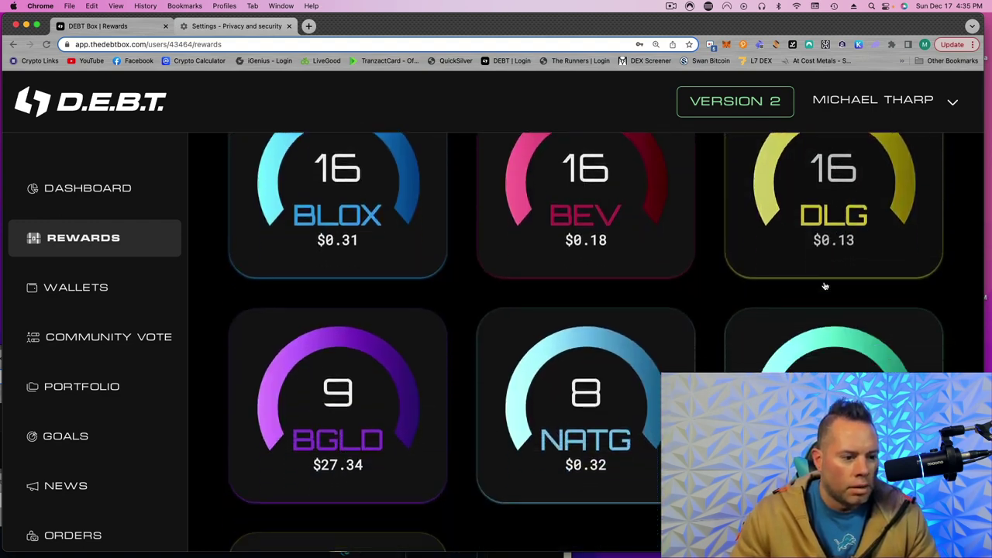
{"action": "scroll", "coordinate": [829, 287], "scroll_direction": "up", "scroll_amount": 6}
{"action": "left_click", "coordinate": [116, 288]}
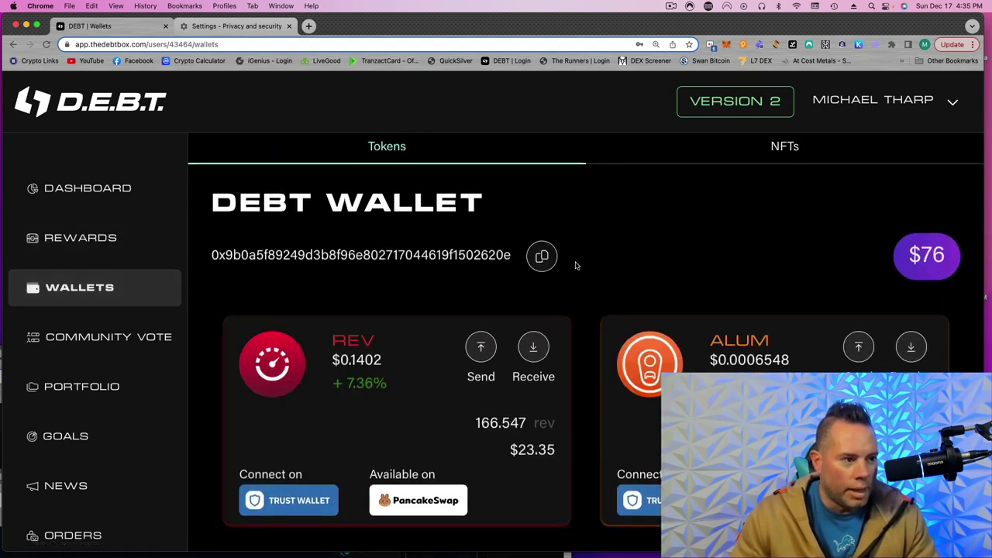
Return to the Rewards page listing DRIP 41, REV 27, DCM 26, ALUM 17 and XPLR 17.
{"action": "scroll", "coordinate": [574, 264], "scroll_direction": "down", "scroll_amount": 1}
{"action": "scroll", "coordinate": [575, 266], "scroll_direction": "down", "scroll_amount": 8}
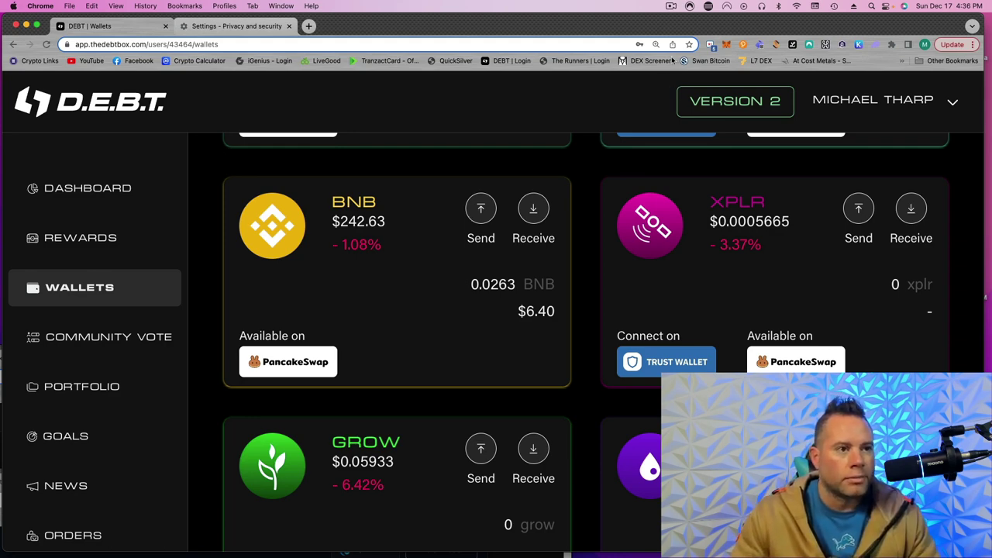
{"action": "left_click", "coordinate": [670, 6]}
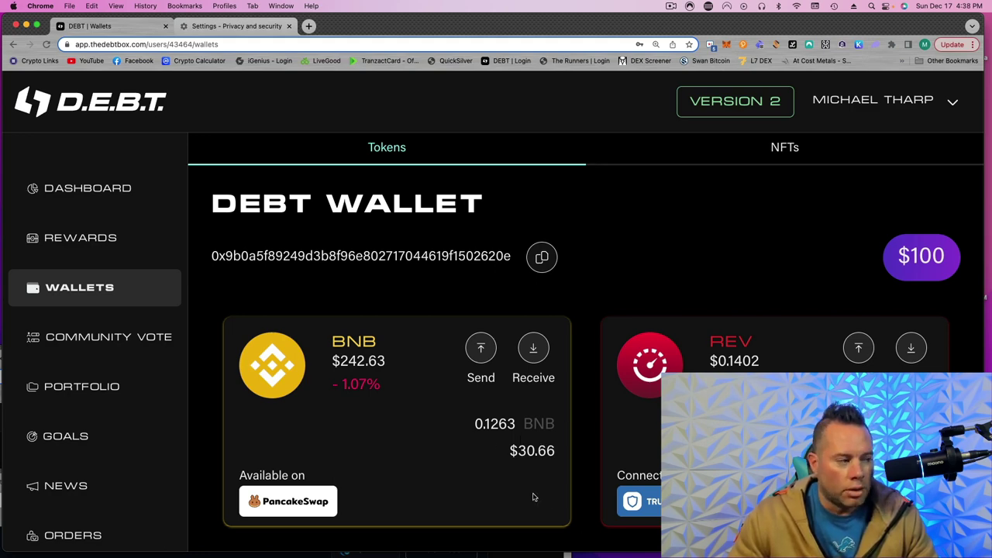
{"action": "left_click", "coordinate": [71, 238]}
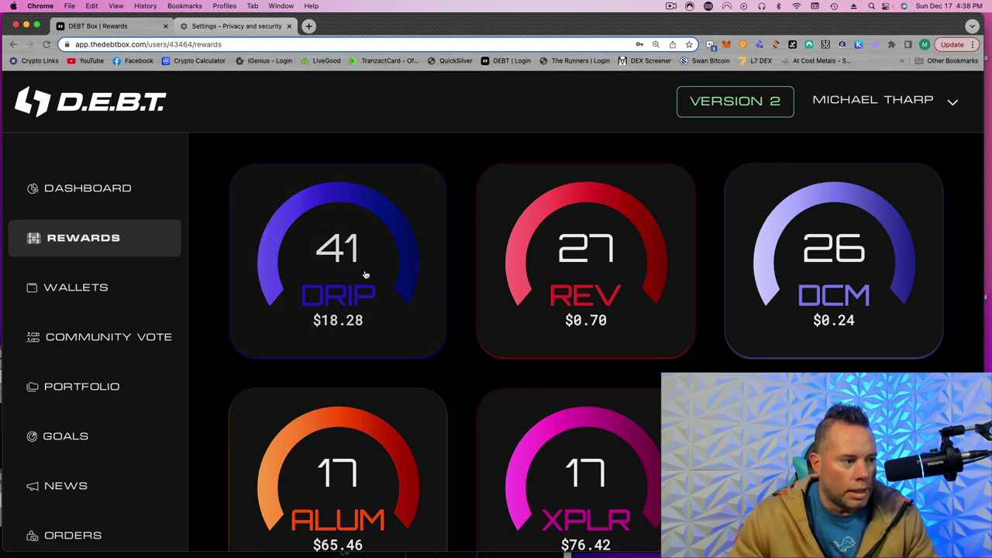
Open the DRIP gauge and start withdrawing its 264 DRIP mining balance.
{"action": "left_click", "coordinate": [353, 268]}
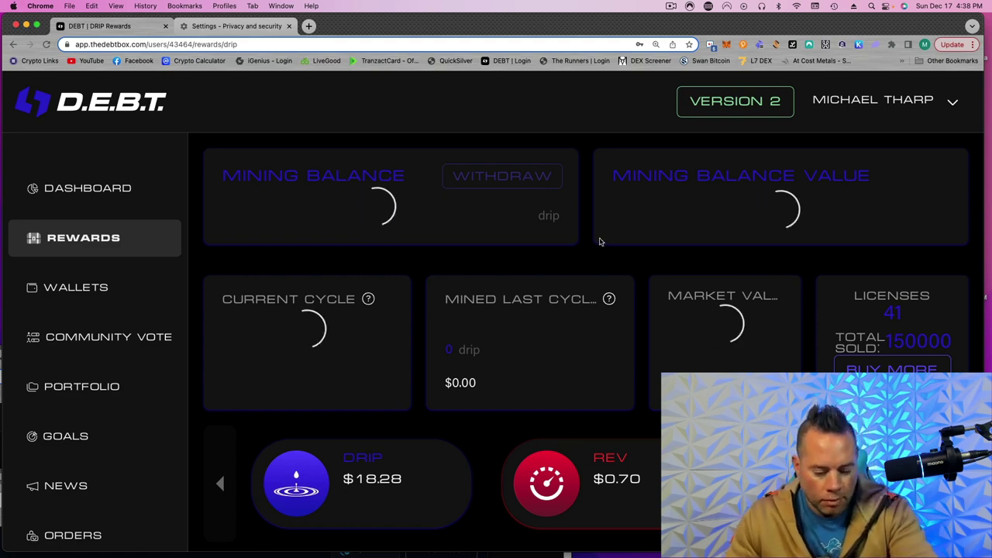
{"action": "left_click", "coordinate": [500, 176]}
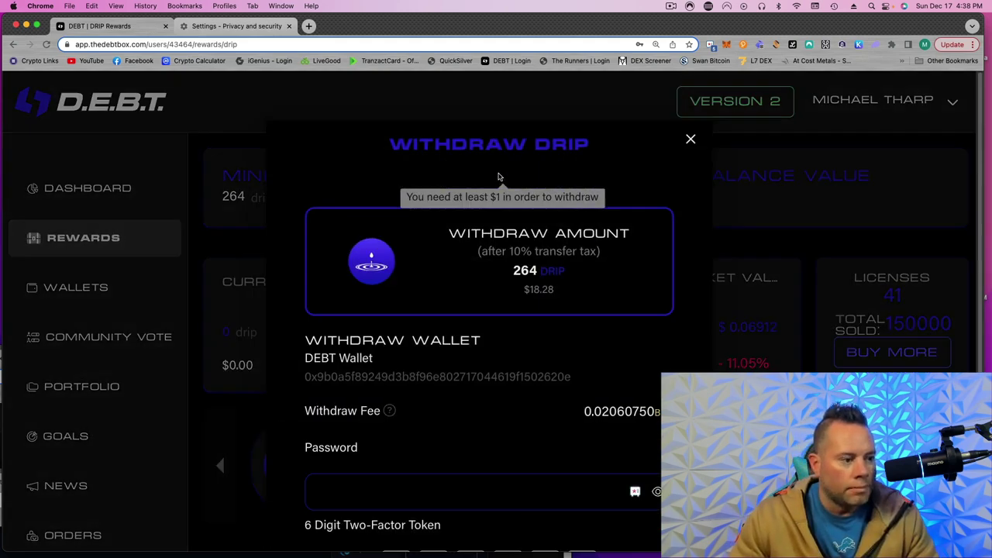
{"action": "scroll", "coordinate": [531, 281], "scroll_direction": "down", "scroll_amount": 2}
{"action": "scroll", "coordinate": [532, 281], "scroll_direction": "down", "scroll_amount": 1}
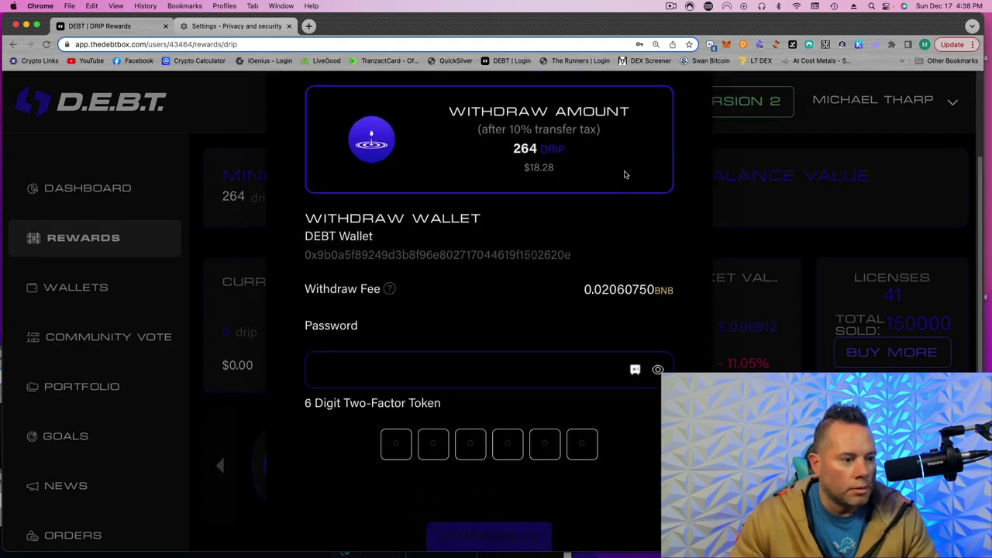
{"action": "left_click", "coordinate": [671, 9]}
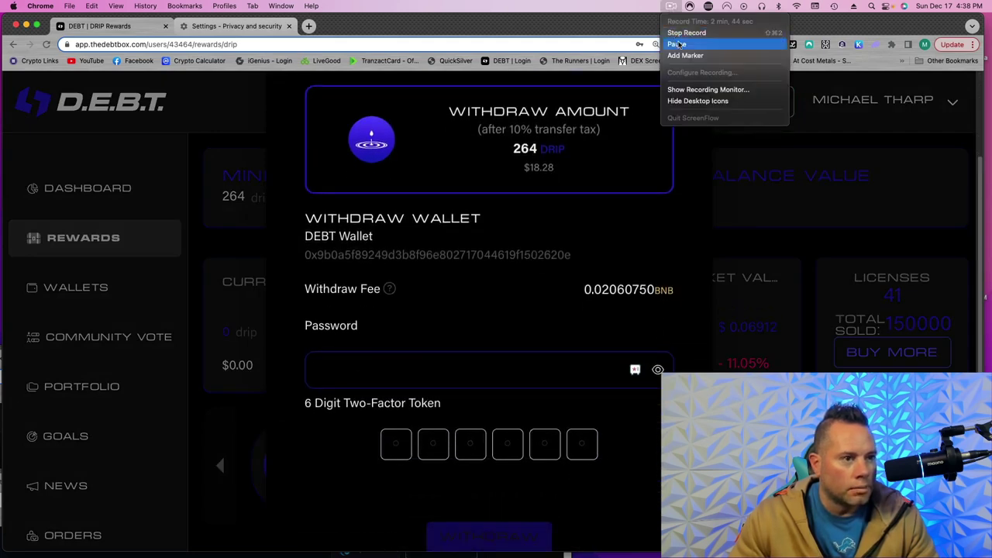
{"action": "left_click", "coordinate": [522, 332]}
Enter the account password and two-factor code and submit the 264 DRIP withdrawal to the DEBT wallet.
{"action": "left_click", "coordinate": [403, 380]}
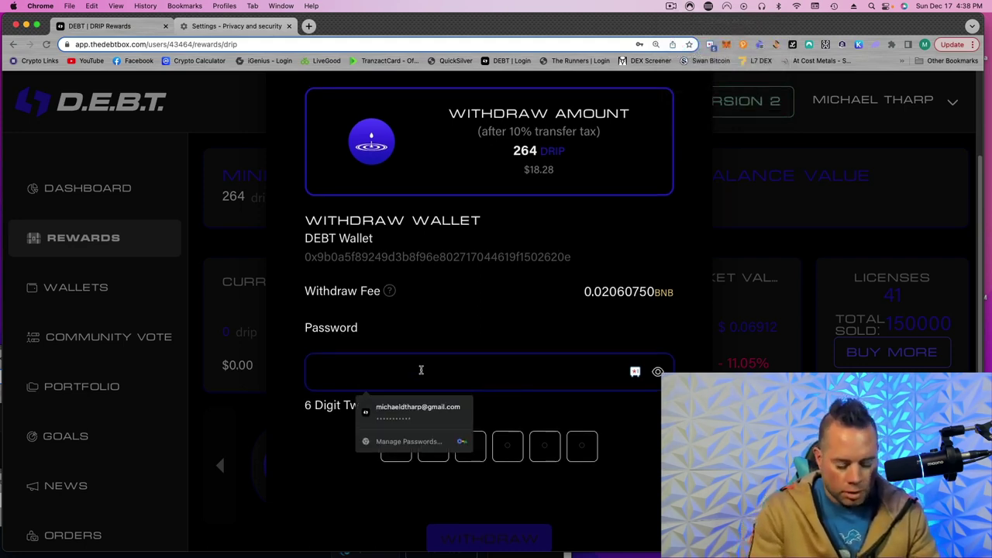
{"action": "type", "text": "•••••••"}
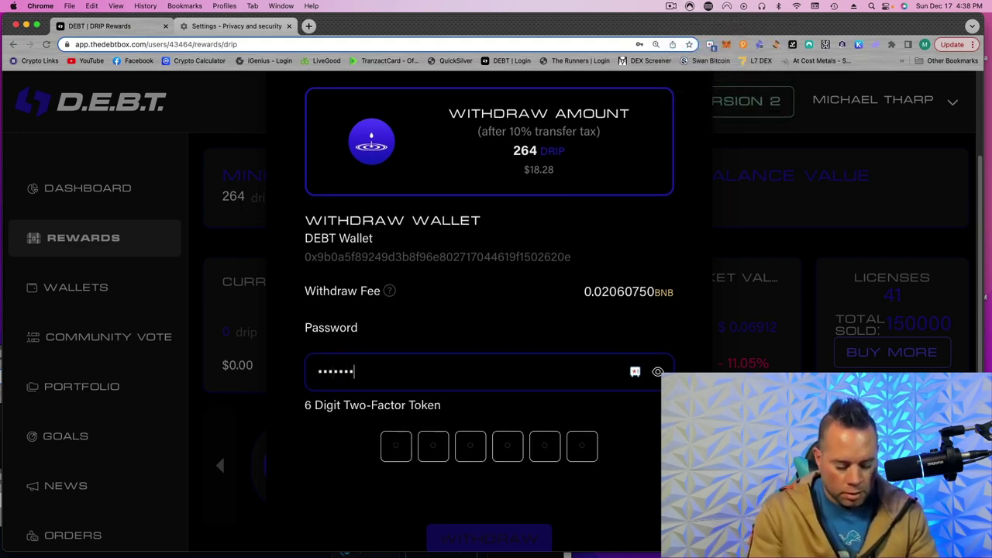
{"action": "type", "text": "•••"}
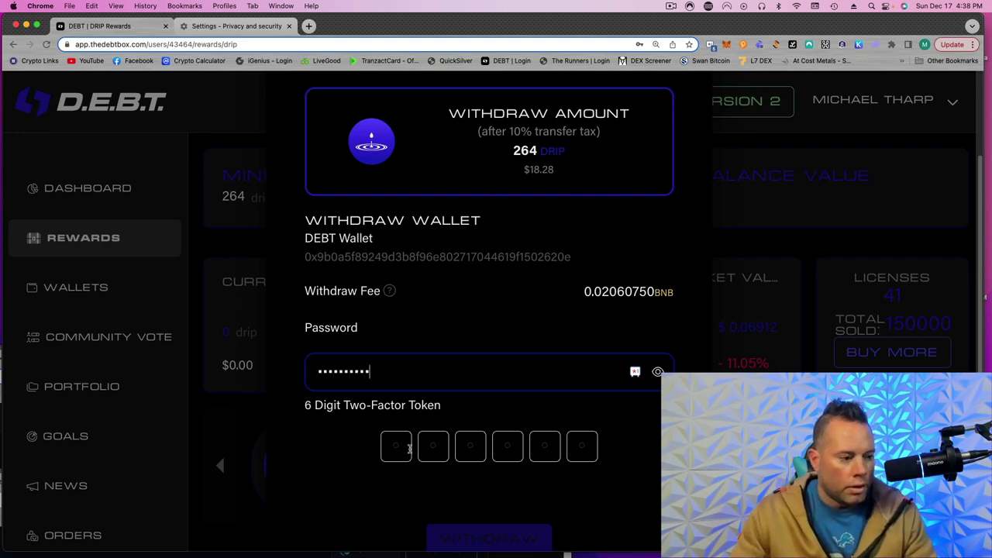
{"action": "key", "text": "Tab"}
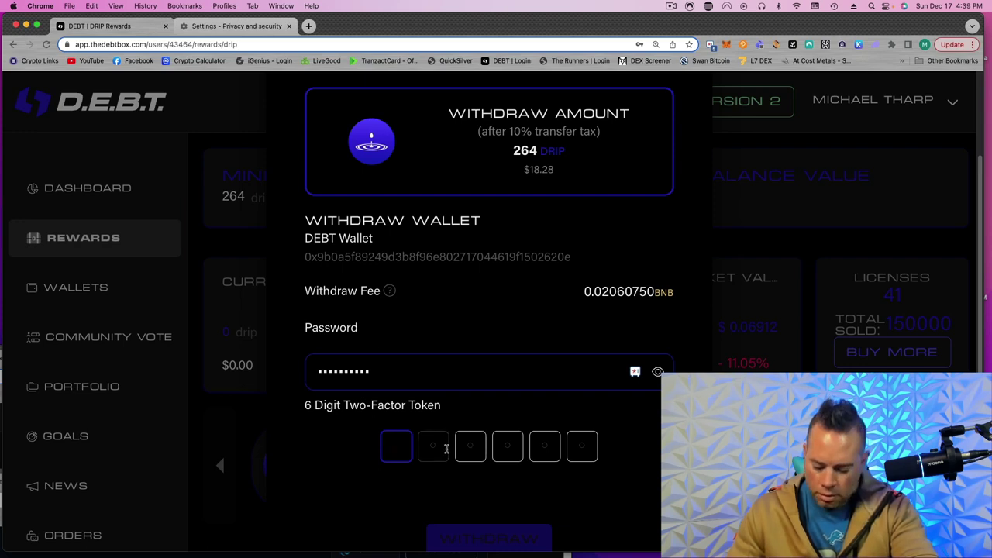
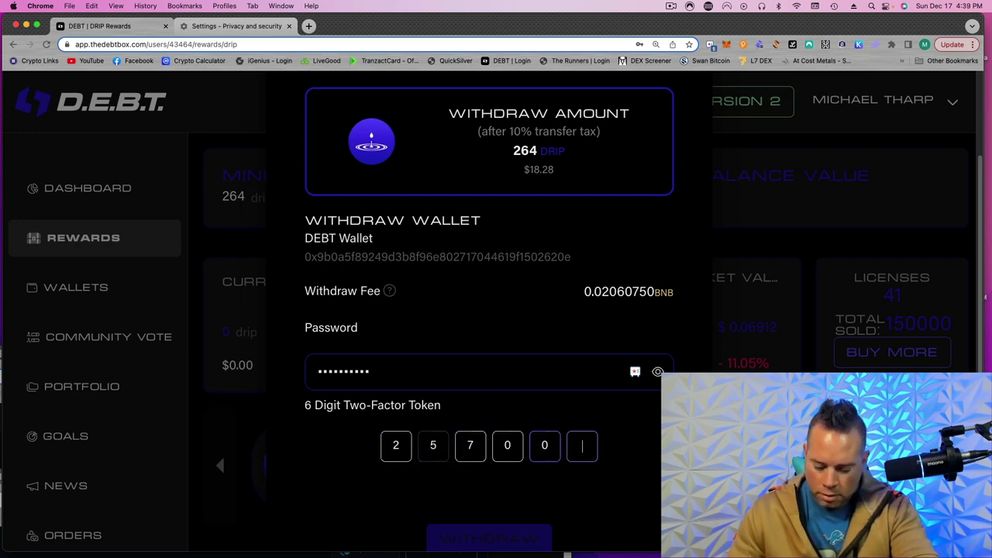
{"action": "scroll", "coordinate": [465, 481], "scroll_direction": "down", "scroll_amount": 2}
{"action": "left_click", "coordinate": [493, 453]}
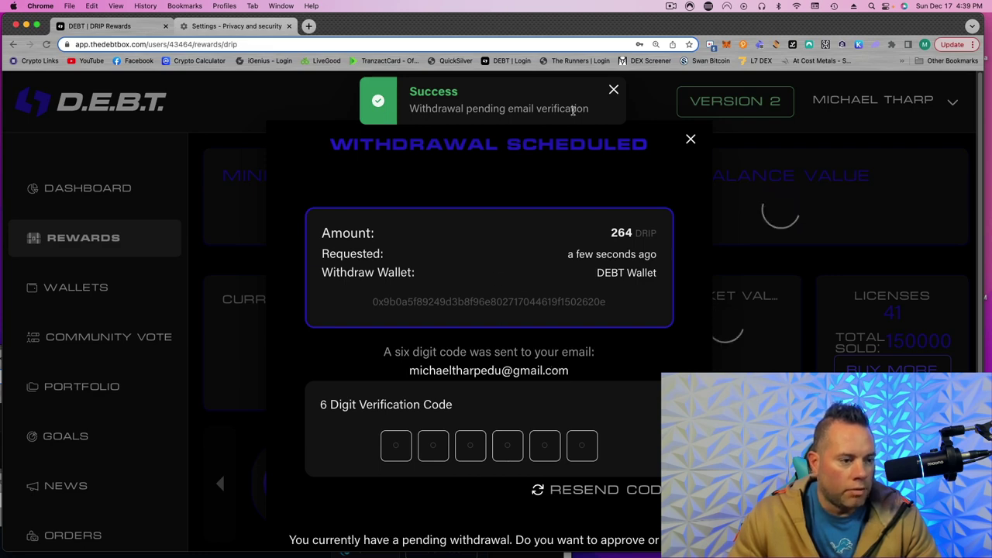
Enter the emailed six-digit verification code and approve the 264 DRIP withdrawal.
{"action": "scroll", "coordinate": [496, 263], "scroll_direction": "down", "scroll_amount": 3}
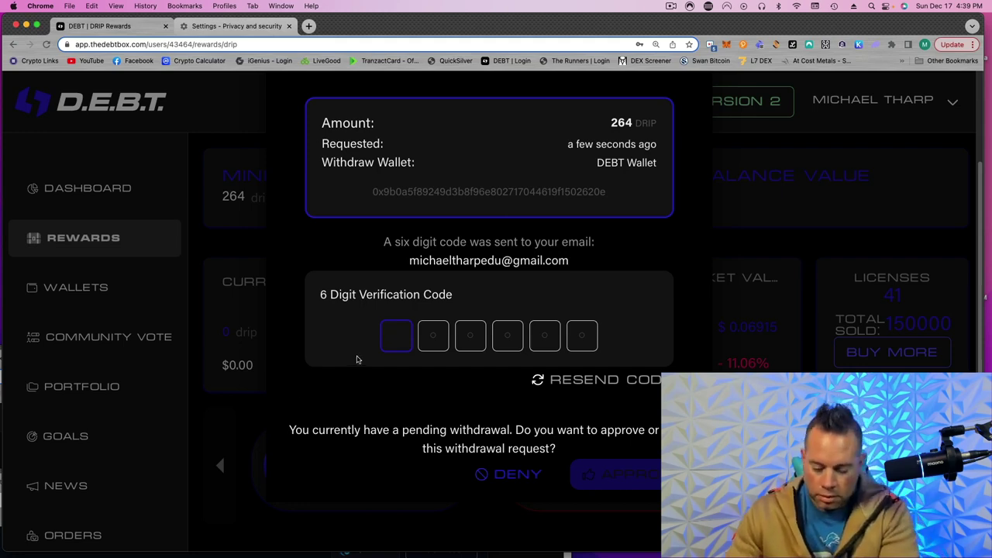
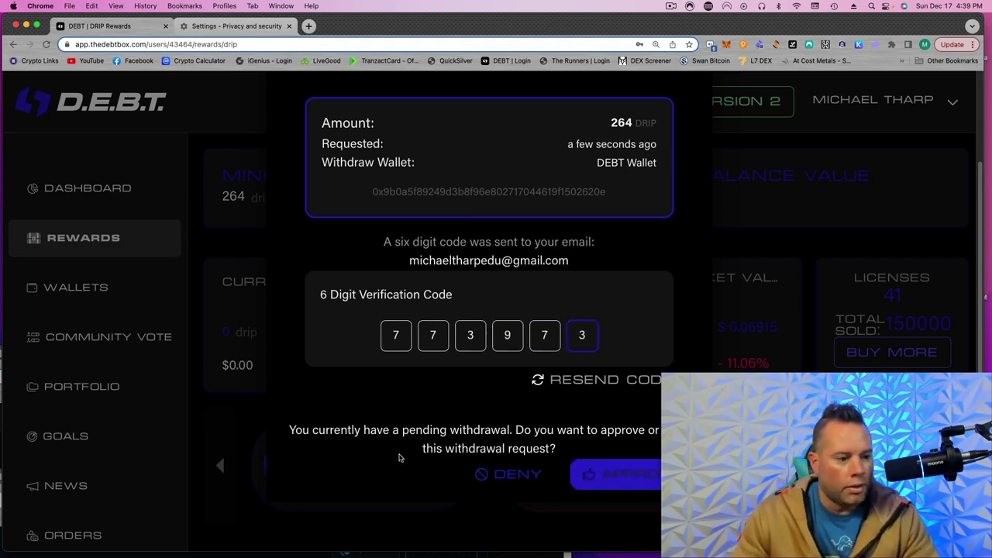
{"action": "left_click", "coordinate": [632, 473]}
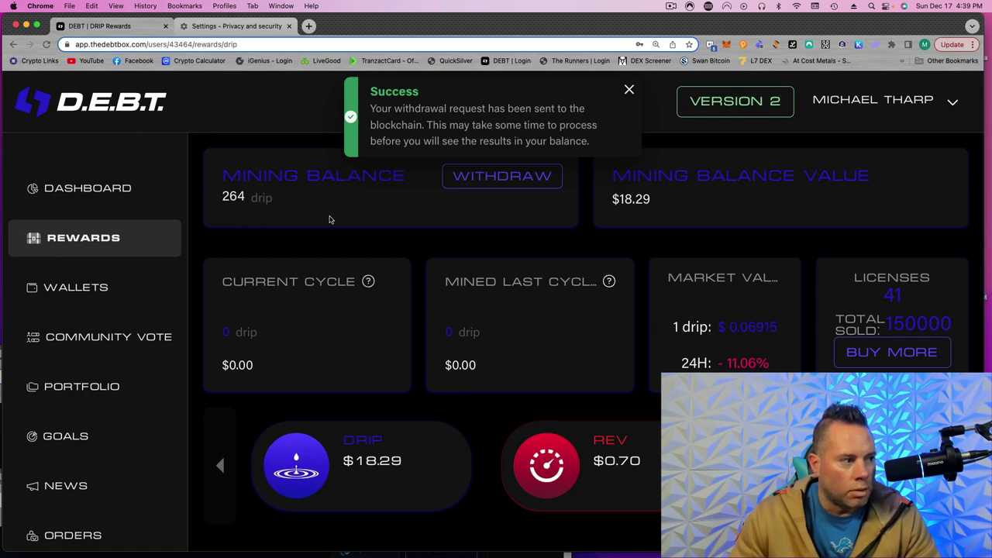
From Rewards, open the XPLR gauge and start withdrawing its 134,899 XPLR mining balance.
{"action": "left_click", "coordinate": [116, 237]}
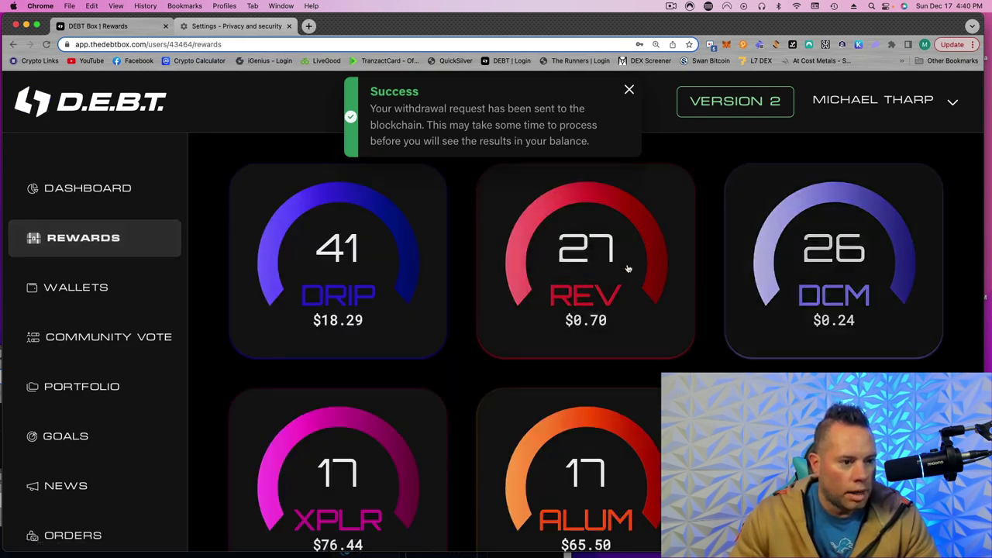
{"action": "scroll", "coordinate": [666, 307], "scroll_direction": "down", "scroll_amount": 2}
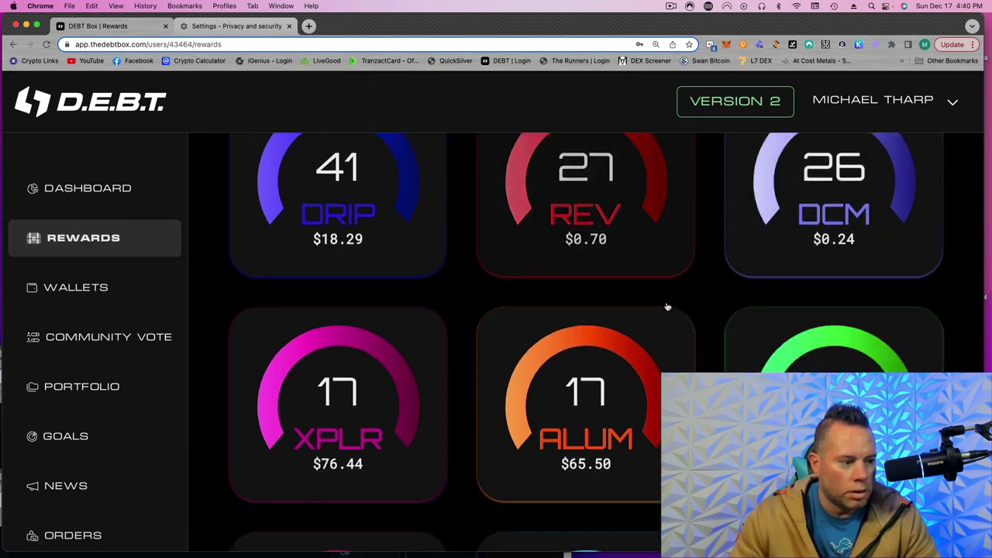
{"action": "left_click", "coordinate": [328, 395]}
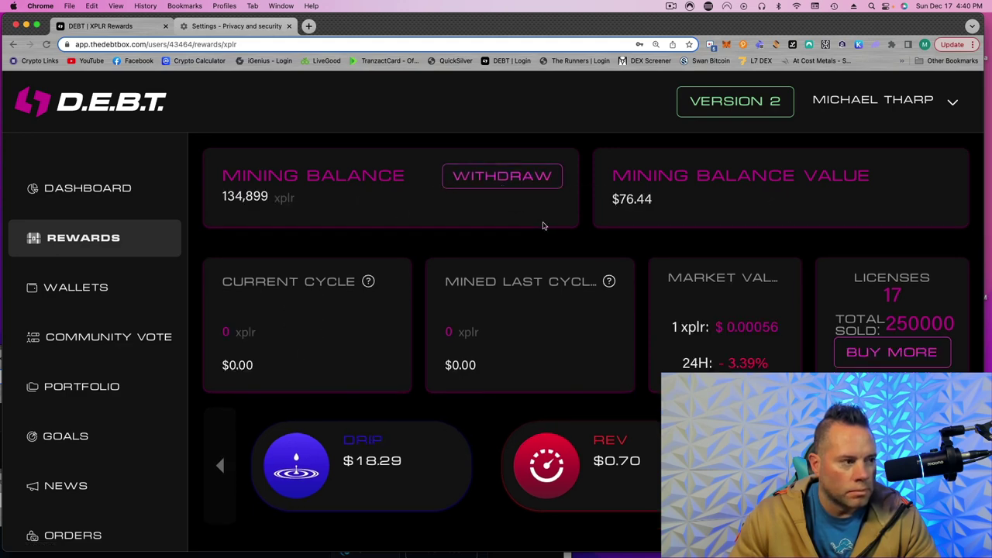
{"action": "left_click", "coordinate": [501, 180]}
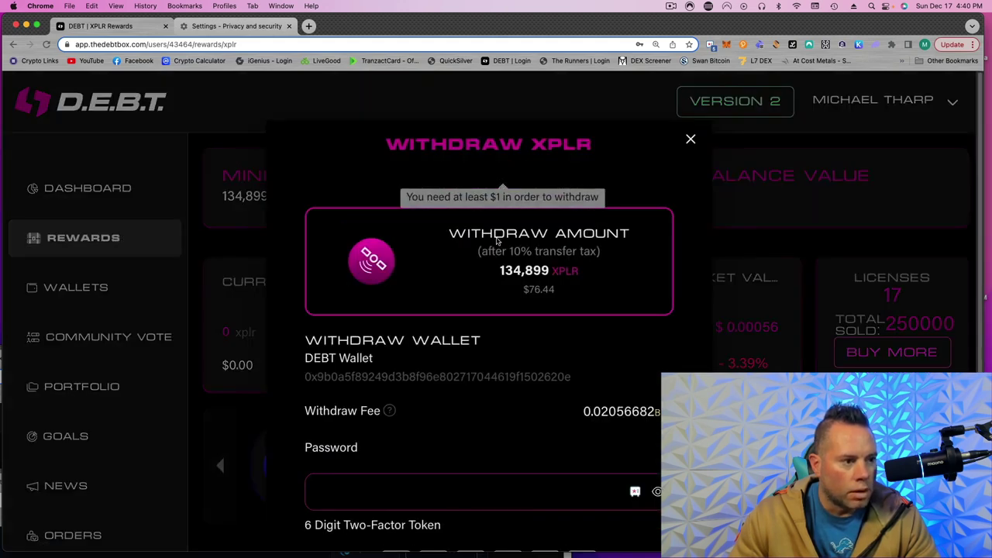
{"action": "scroll", "coordinate": [494, 405], "scroll_direction": "down", "scroll_amount": 5}
Enter the account password and two-factor code and submit the XPLR withdrawal.
{"action": "left_click", "coordinate": [434, 282]}
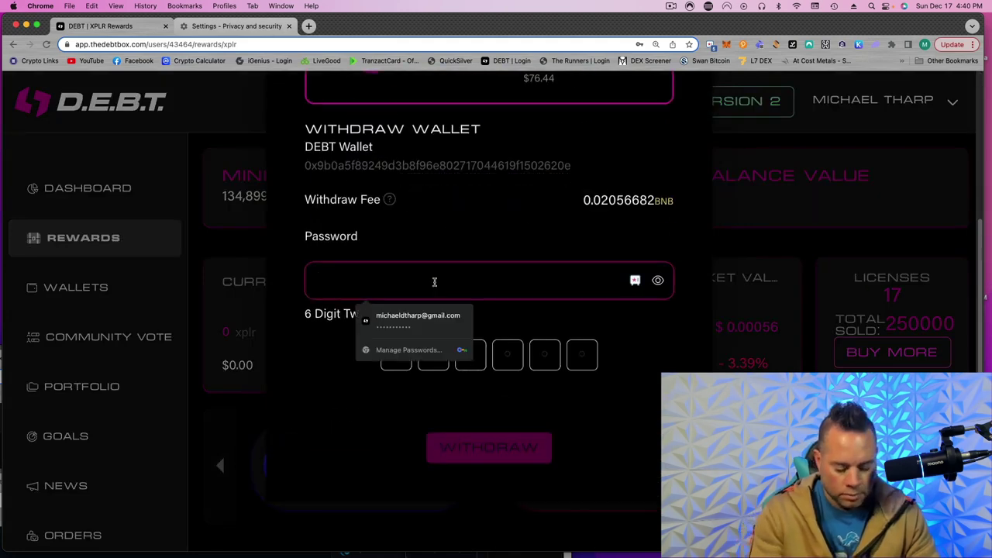
{"action": "type", "text": "••••••••••••"}
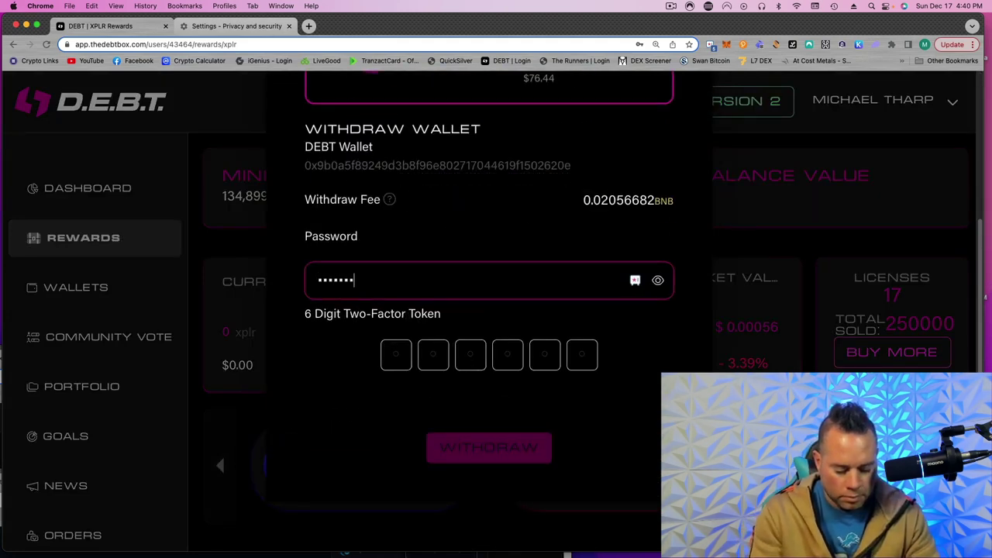
{"action": "left_click", "coordinate": [400, 348]}
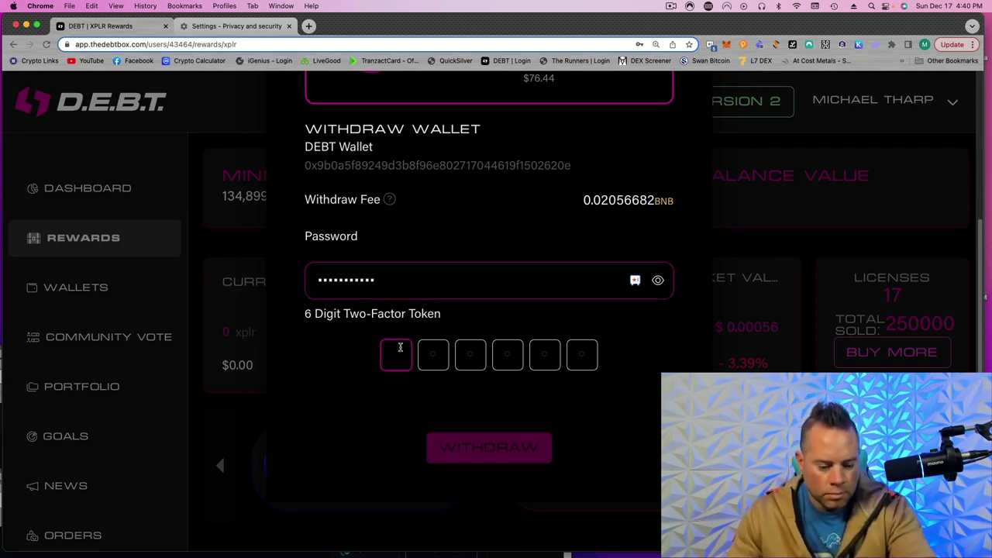
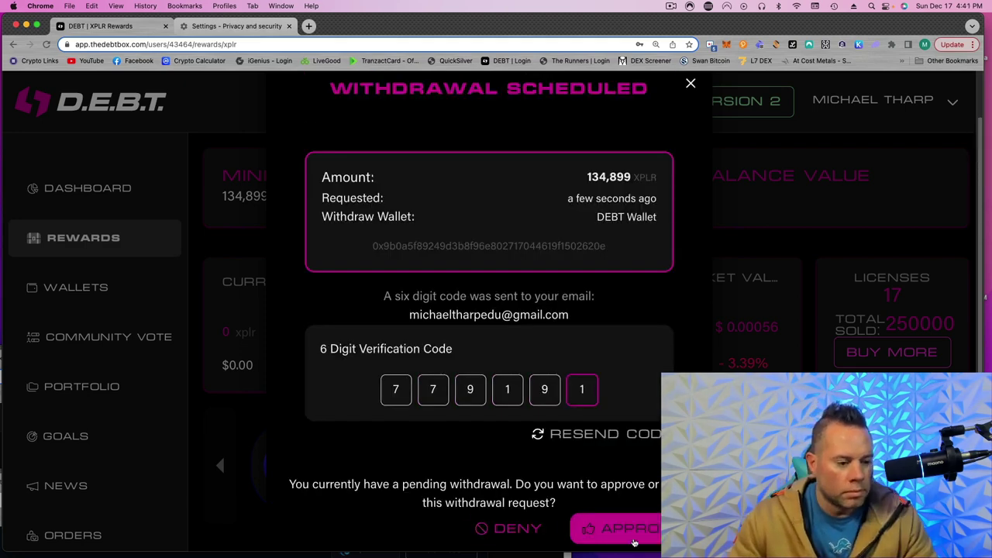
{"action": "left_click", "coordinate": [635, 531]}
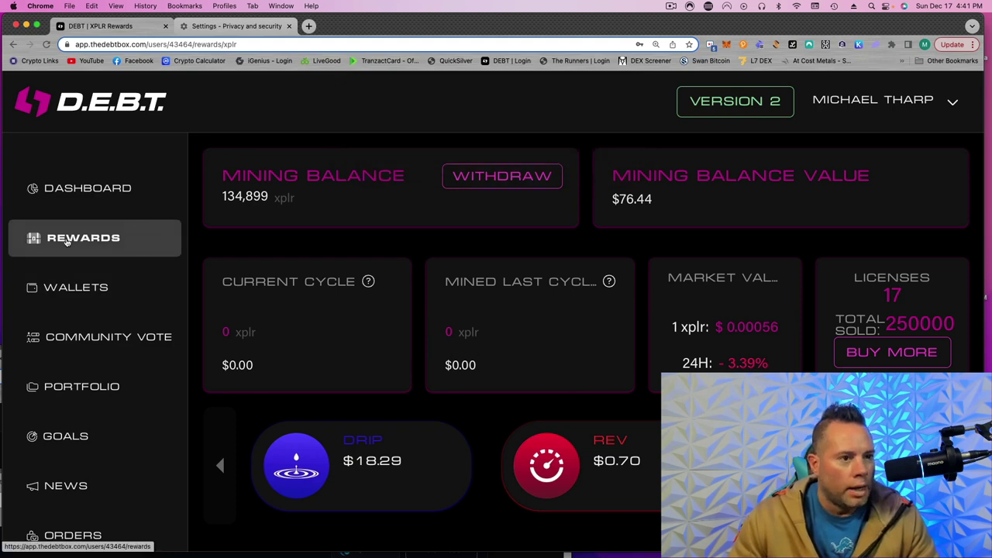
Go via the dashboard to the DEBT Wallet page showing $266 and 125,149.1978 ALUM.
{"action": "left_click", "coordinate": [66, 241]}
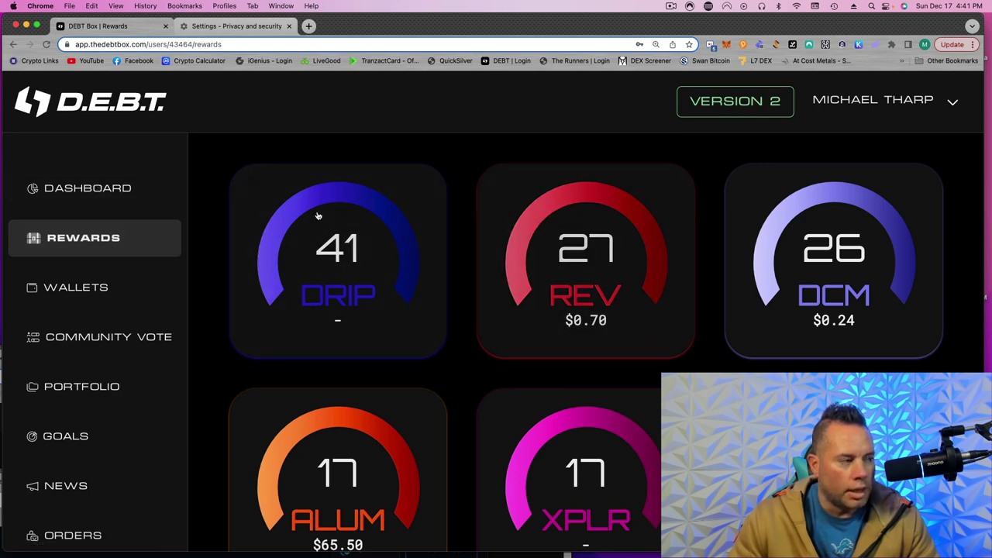
{"action": "left_click", "coordinate": [95, 190]}
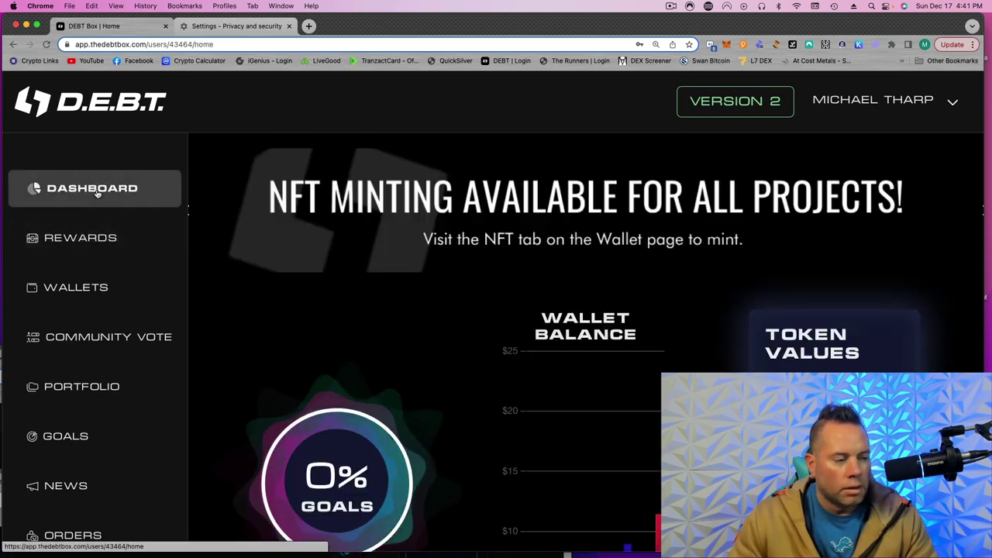
{"action": "left_click", "coordinate": [85, 293]}
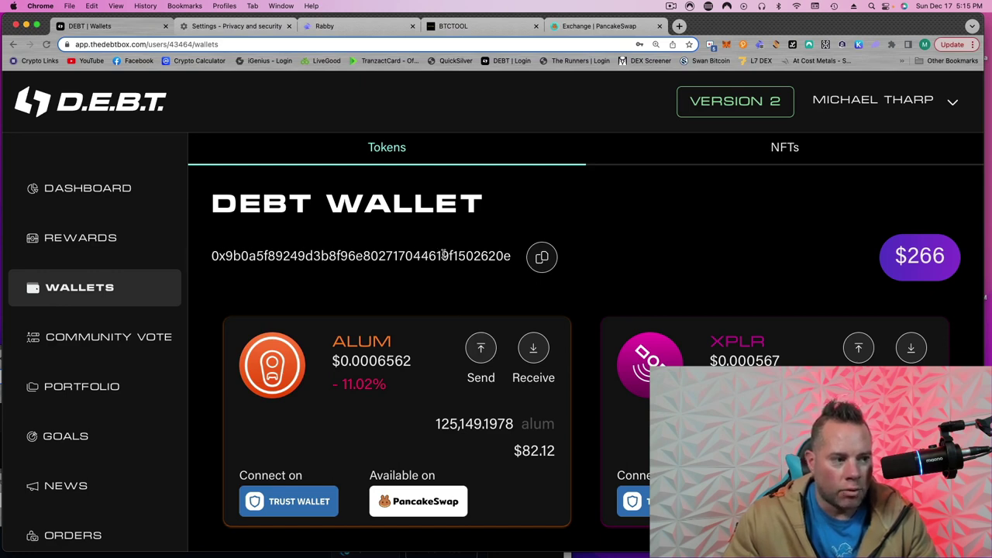
In Rabby, start adding a new address by importing a seed phrase.
{"action": "left_click", "coordinate": [760, 45]}
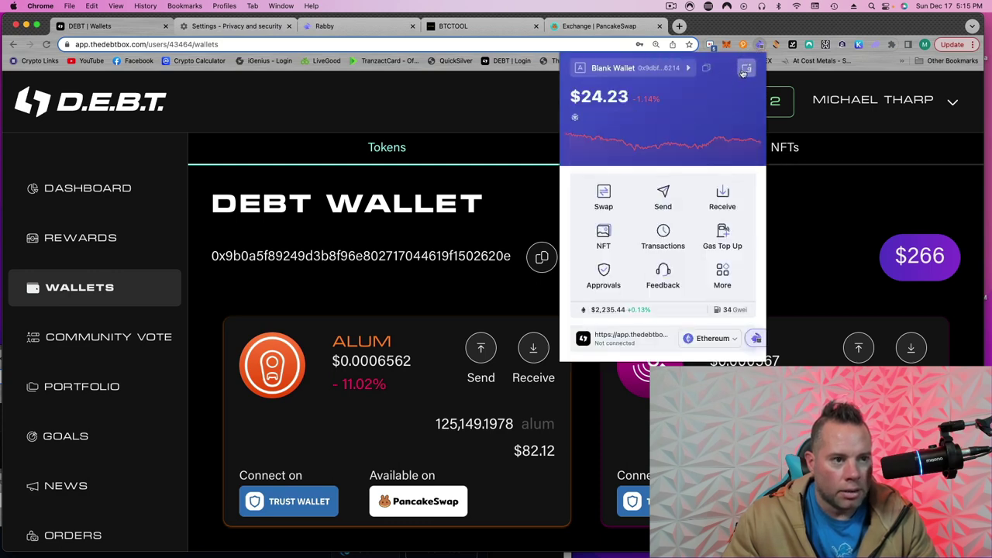
{"action": "left_click", "coordinate": [746, 70]}
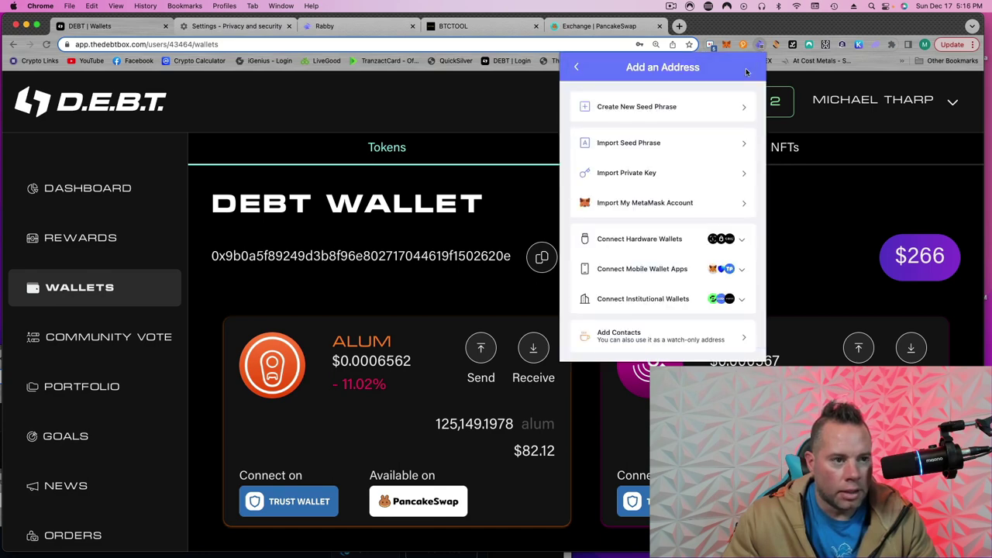
{"action": "left_click", "coordinate": [624, 138]}
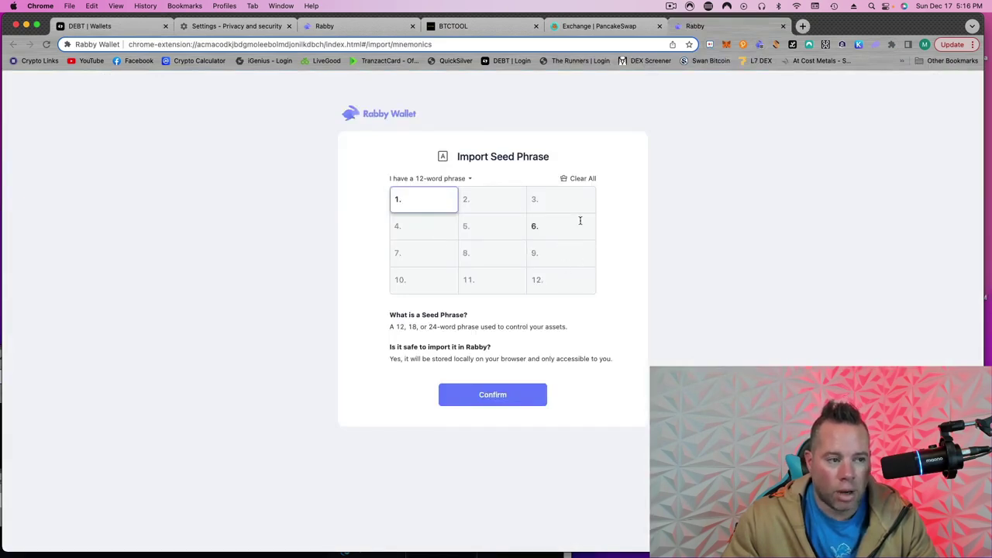
{"action": "left_click", "coordinate": [674, 7]}
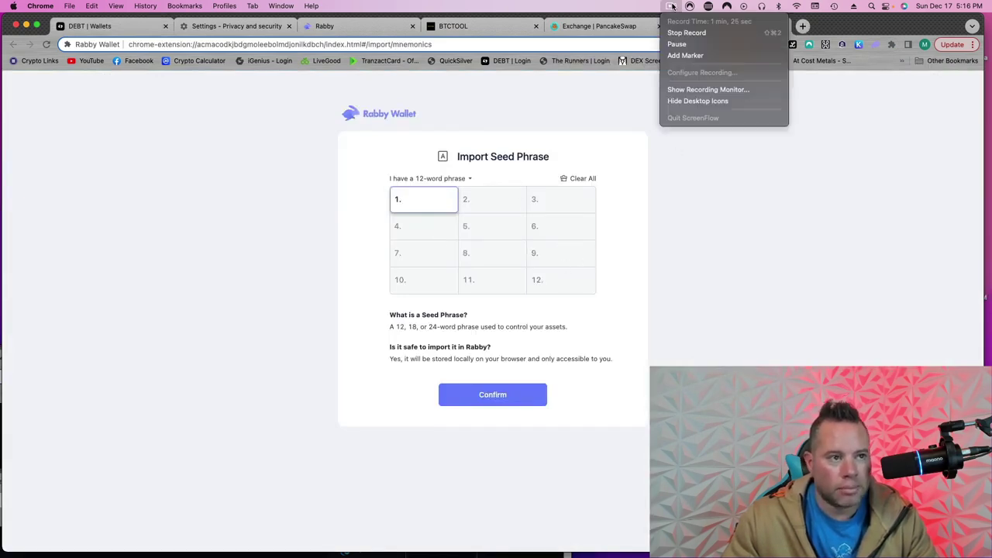
{"action": "left_click", "coordinate": [629, 100]}
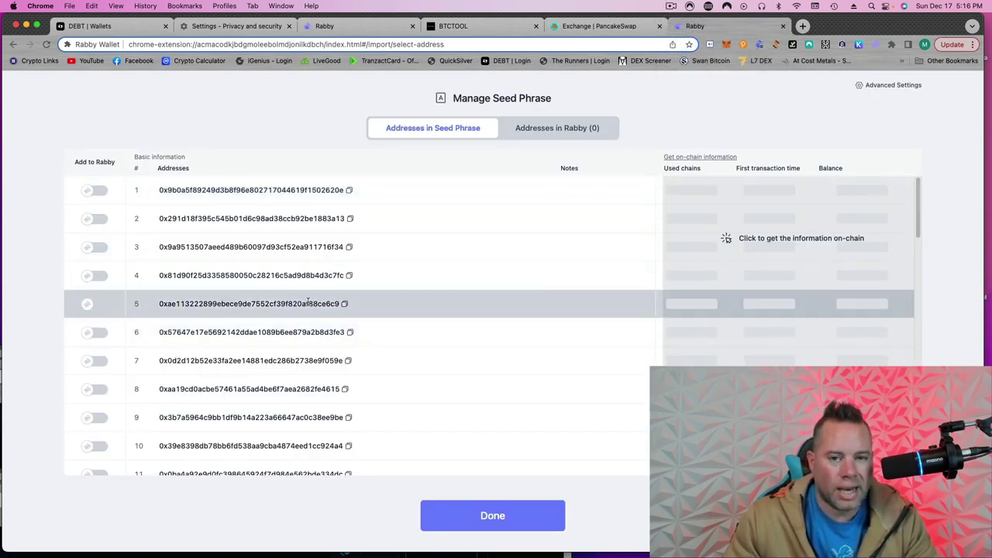
Add the first derived address with the note 'DEBT EDU' and finish the import.
{"action": "left_click", "coordinate": [99, 191]}
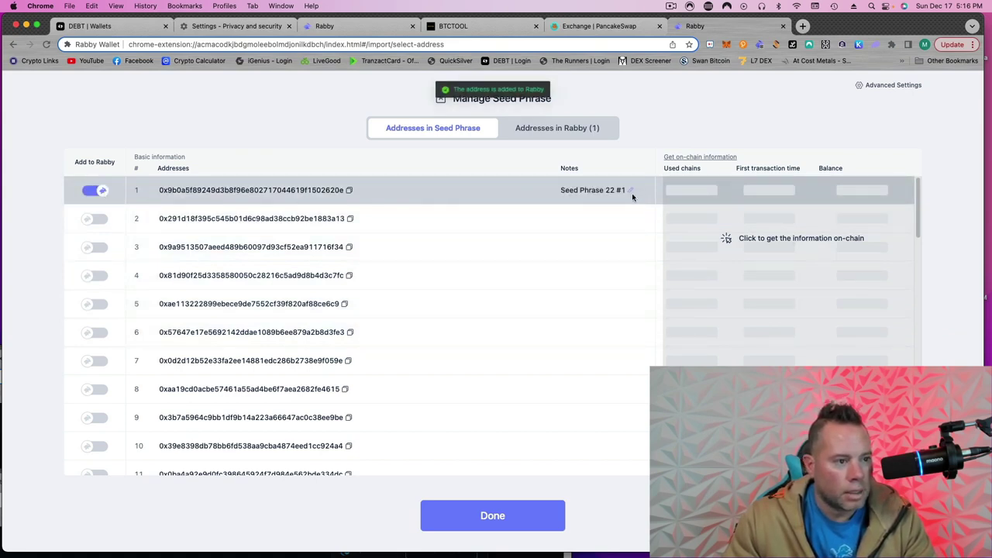
{"action": "left_click", "coordinate": [631, 192]}
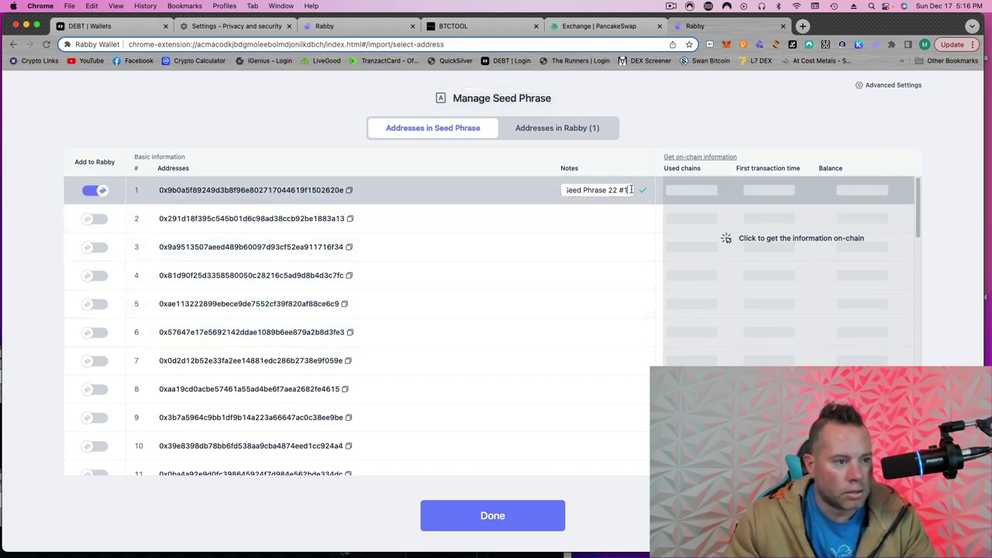
{"action": "key", "text": "super+a"}
{"action": "type", "text": "DE"}
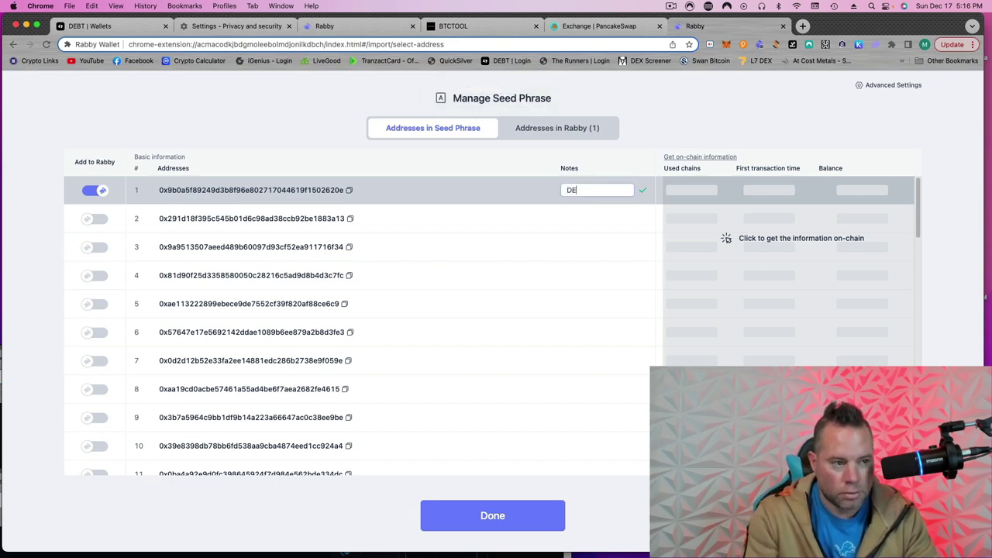
{"action": "type", "text": "BT "}
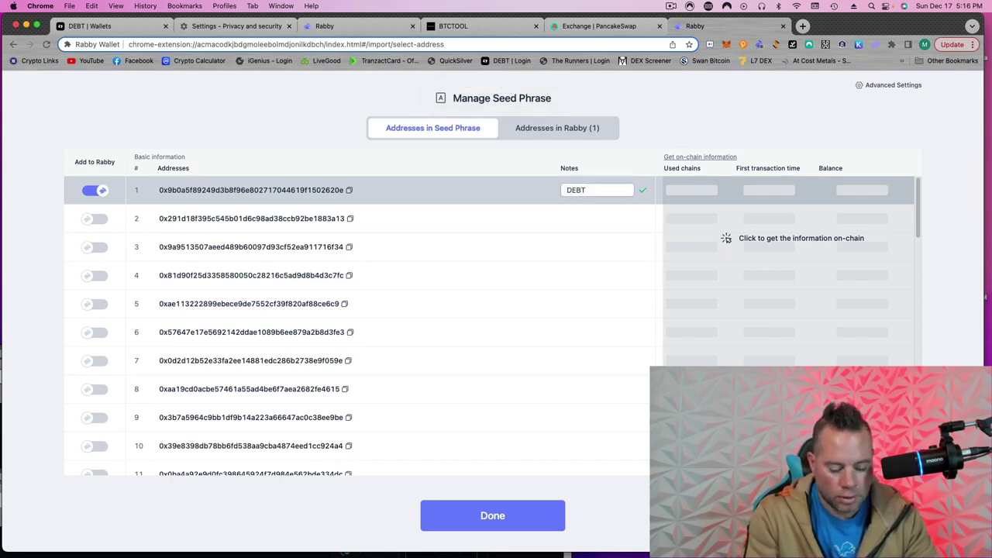
{"action": "type", "text": "EDU"}
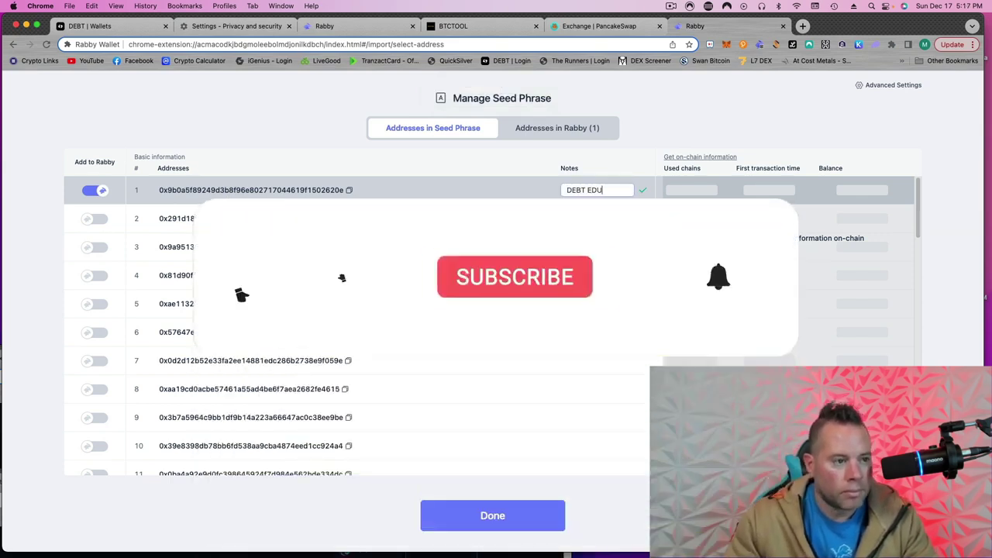
{"action": "left_click", "coordinate": [507, 516]}
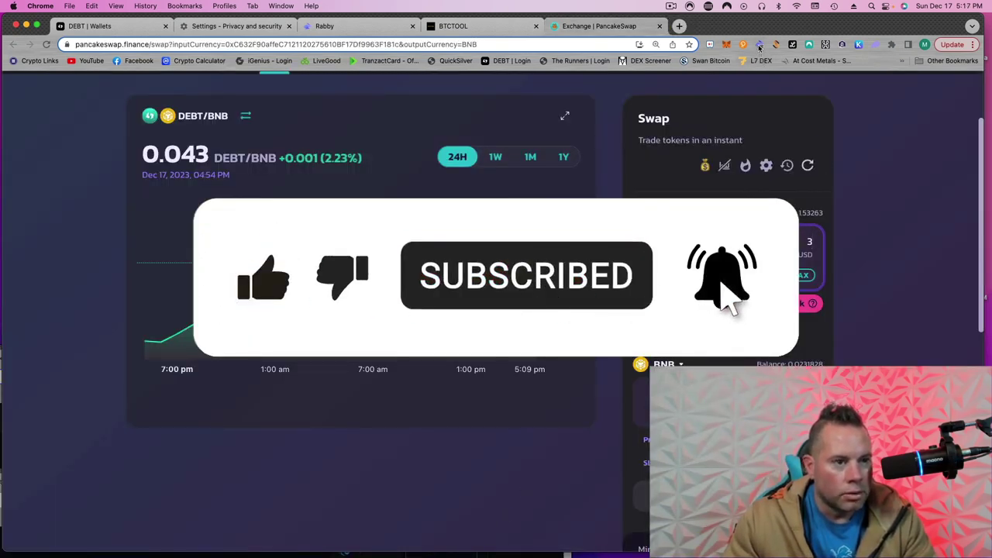
Open the DEBT EDU wallet in Rabby and review its tokens: 31,152.75 BOLD, 16.1748 USDT, 1.5326 DEBT.
{"action": "left_click", "coordinate": [114, 27]}
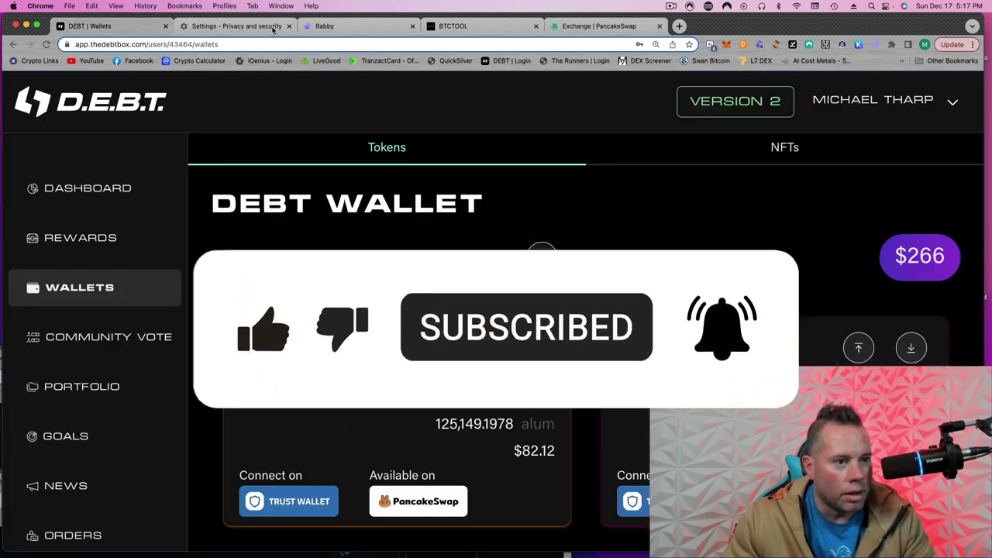
{"action": "left_click", "coordinate": [761, 45]}
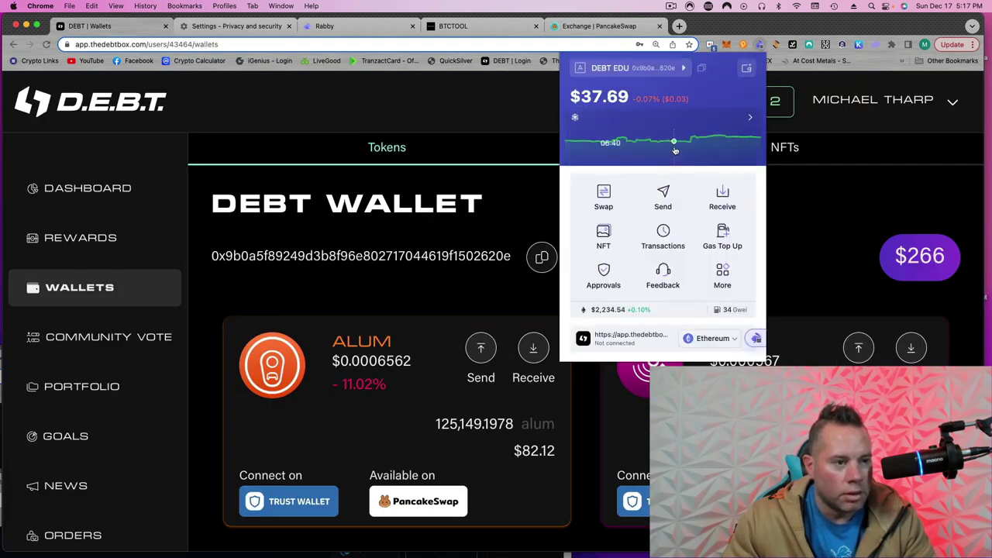
{"action": "left_click", "coordinate": [676, 144]}
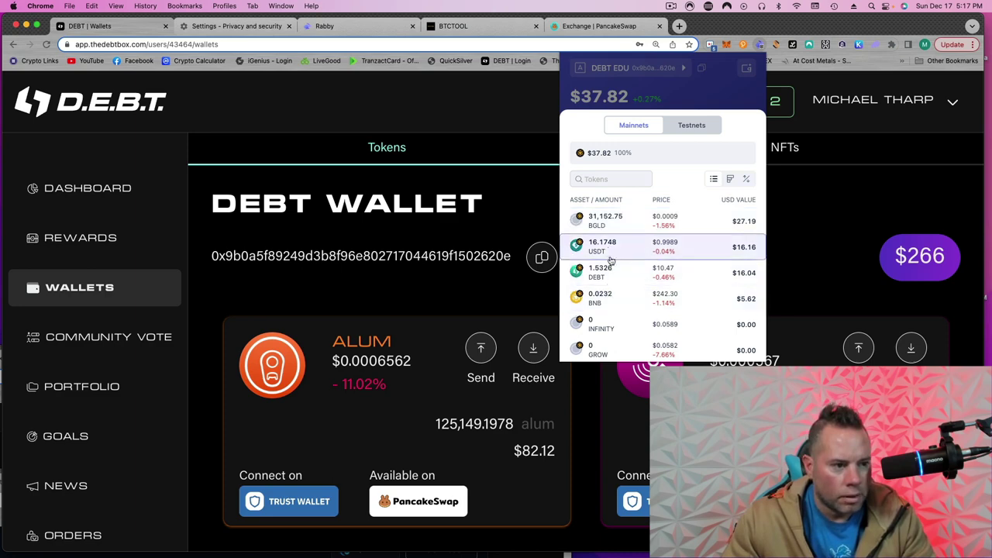
{"action": "scroll", "coordinate": [892, 324], "scroll_direction": "down", "scroll_amount": 5}
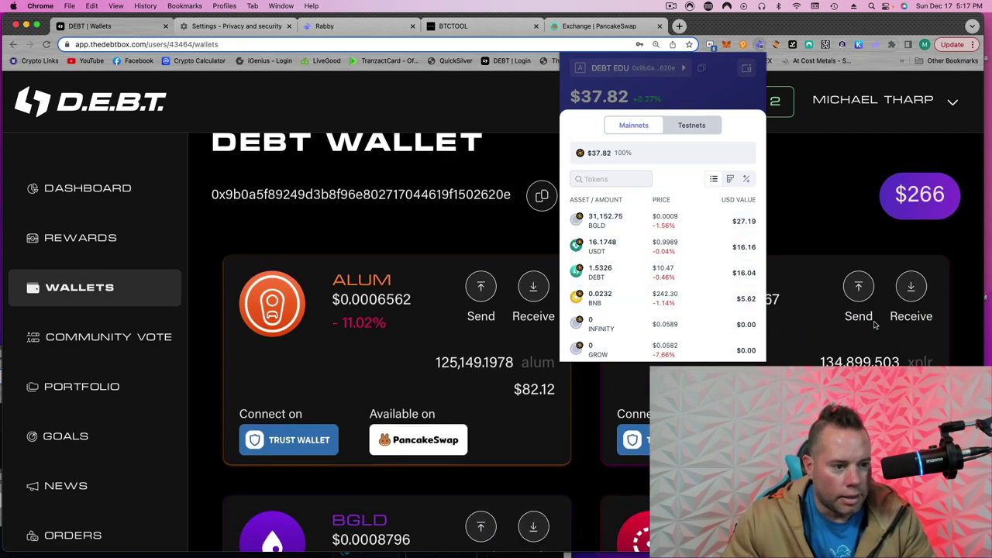
{"action": "scroll", "coordinate": [839, 328], "scroll_direction": "down", "scroll_amount": 1}
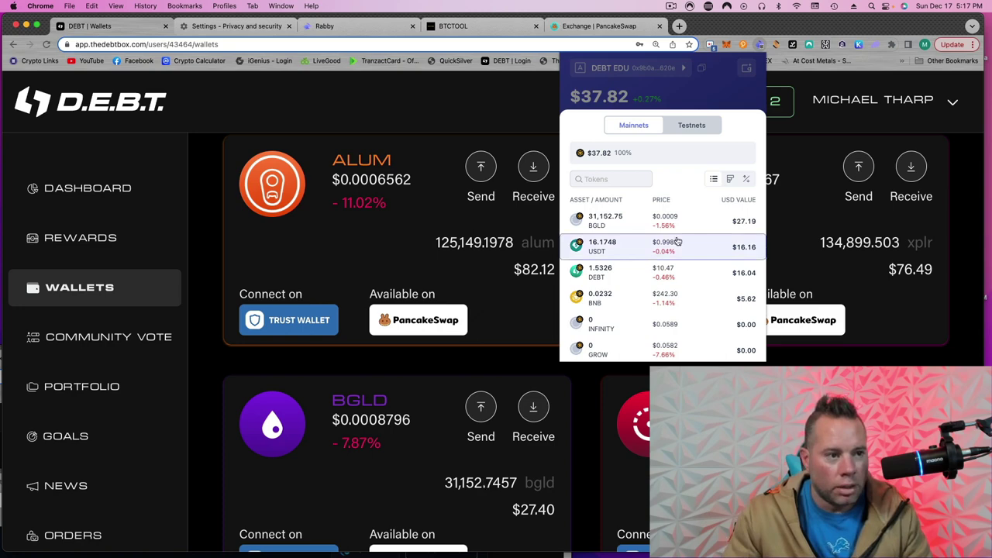
{"action": "left_click", "coordinate": [680, 91]}
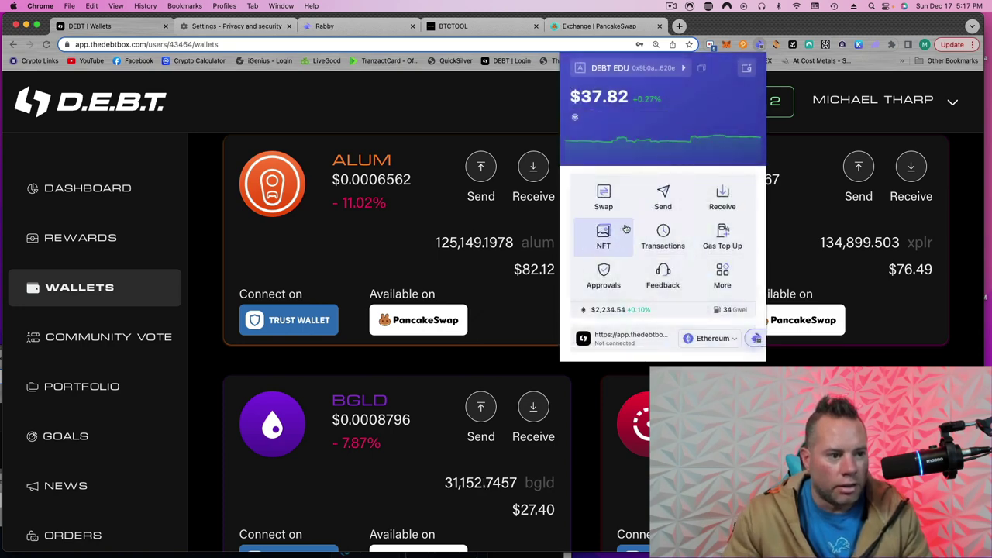
{"action": "left_click", "coordinate": [608, 243]}
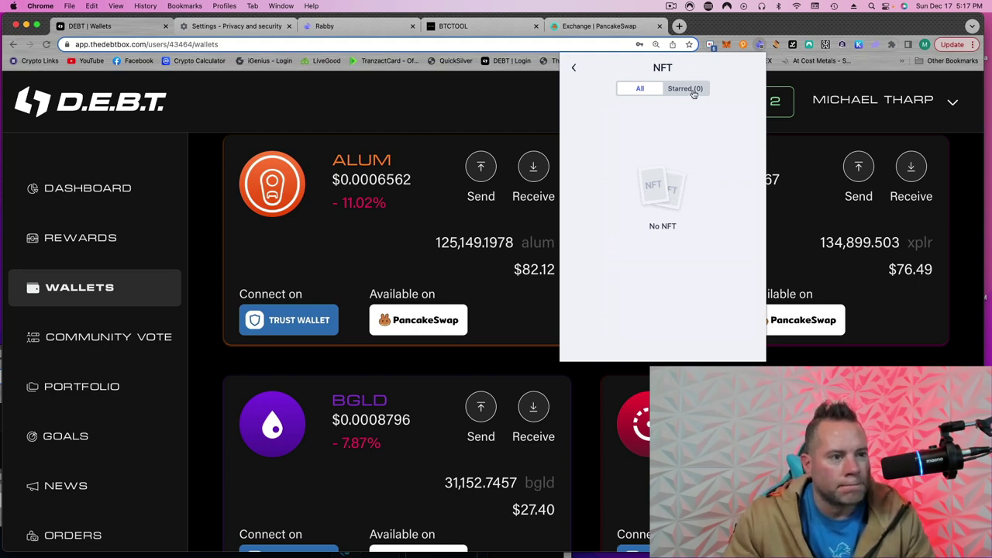
{"action": "left_click", "coordinate": [693, 90]}
{"action": "left_click", "coordinate": [641, 88]}
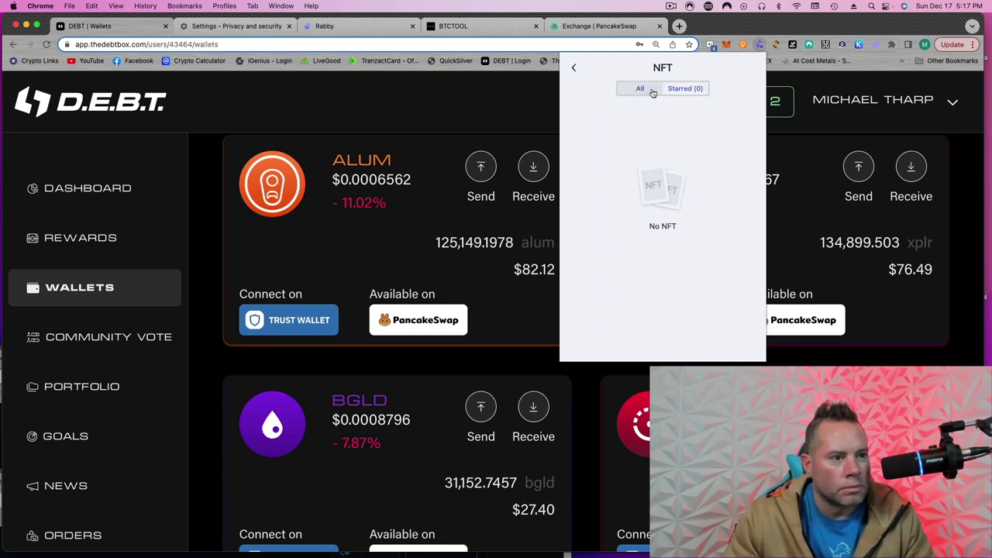
{"action": "left_click", "coordinate": [574, 67]}
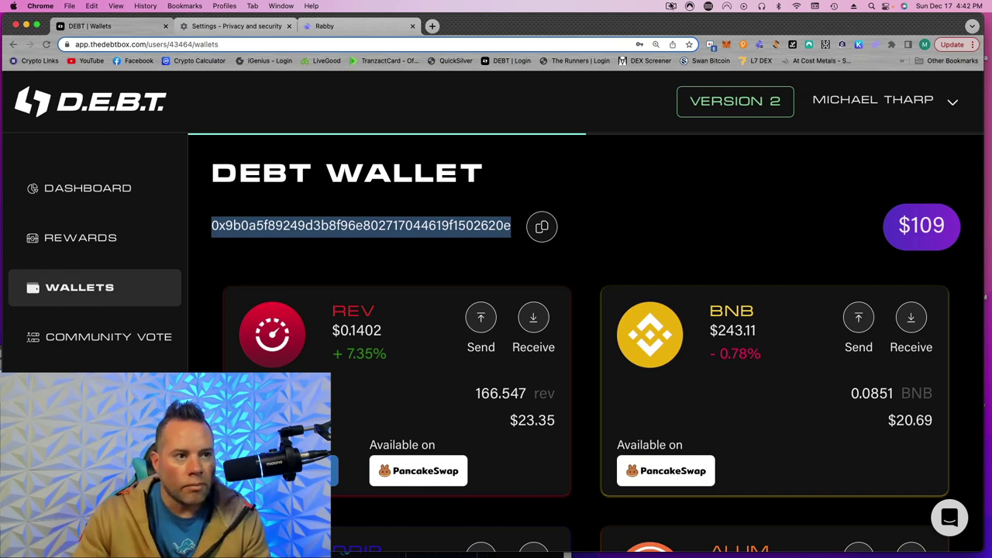
Open the Dec 8 Version 2 announcement and read its minting and Piggy Bank withdrawal timelines.
{"action": "left_click", "coordinate": [672, 6]}
{"action": "left_click", "coordinate": [721, 31]}
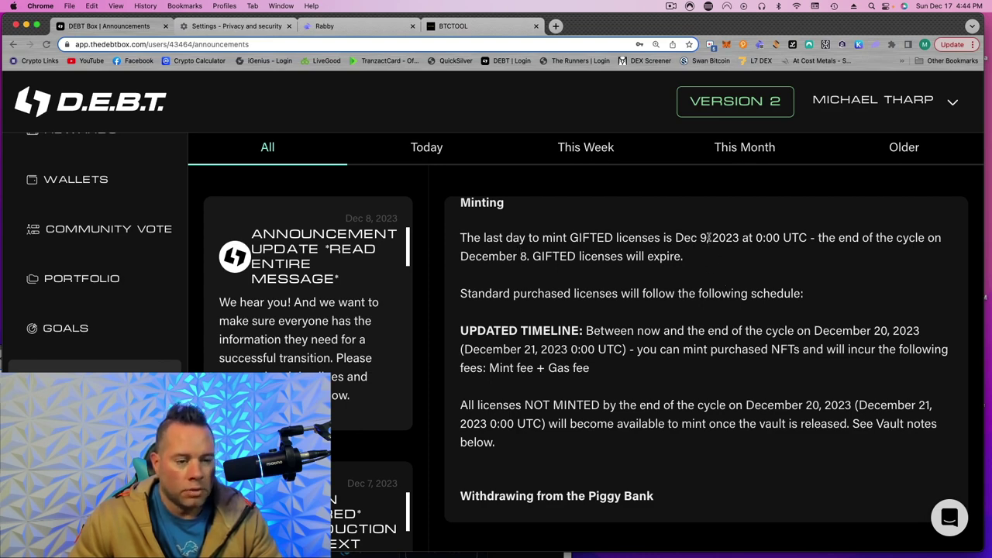
{"action": "scroll", "coordinate": [570, 308], "scroll_direction": "down", "scroll_amount": 2}
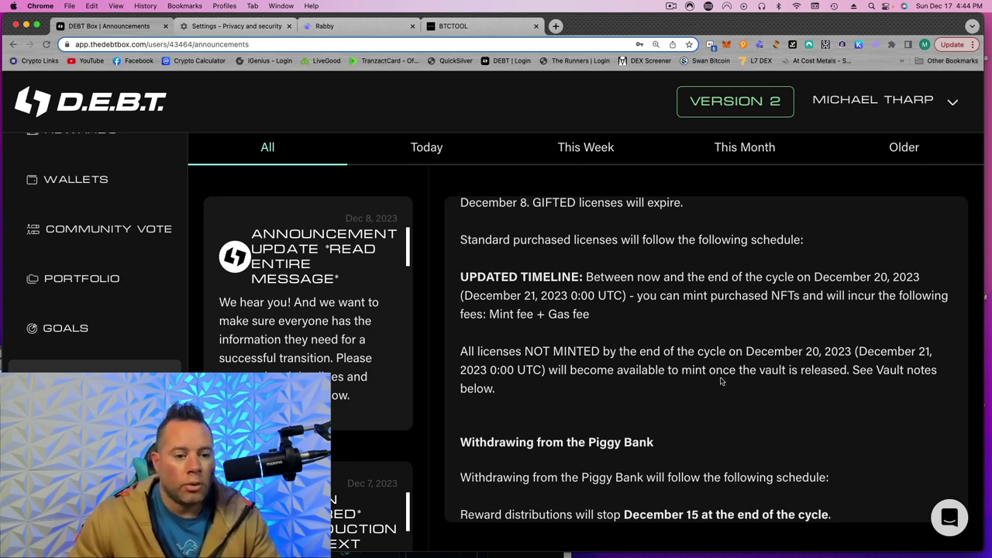
{"action": "scroll", "coordinate": [722, 381], "scroll_direction": "down", "scroll_amount": 3}
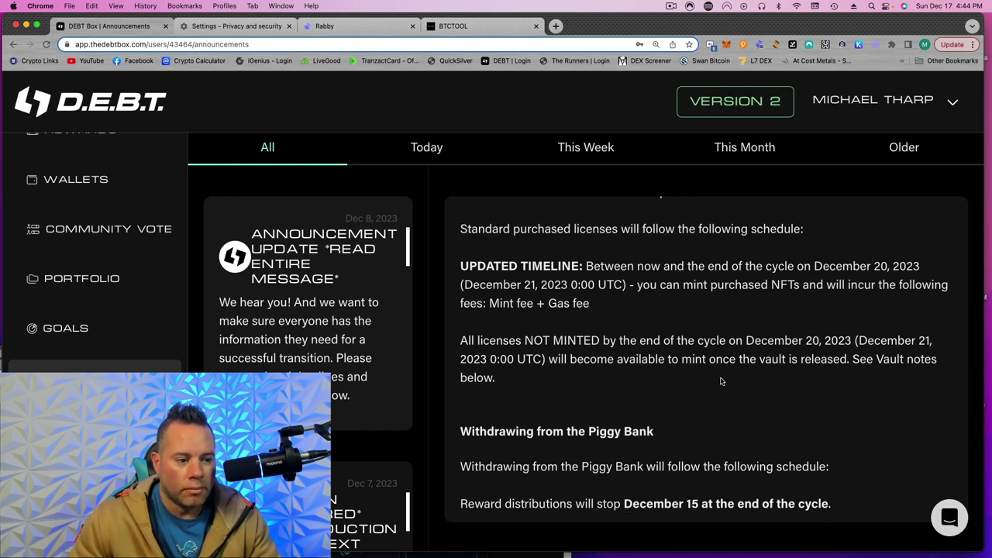
{"action": "scroll", "coordinate": [721, 381], "scroll_direction": "down", "scroll_amount": 3}
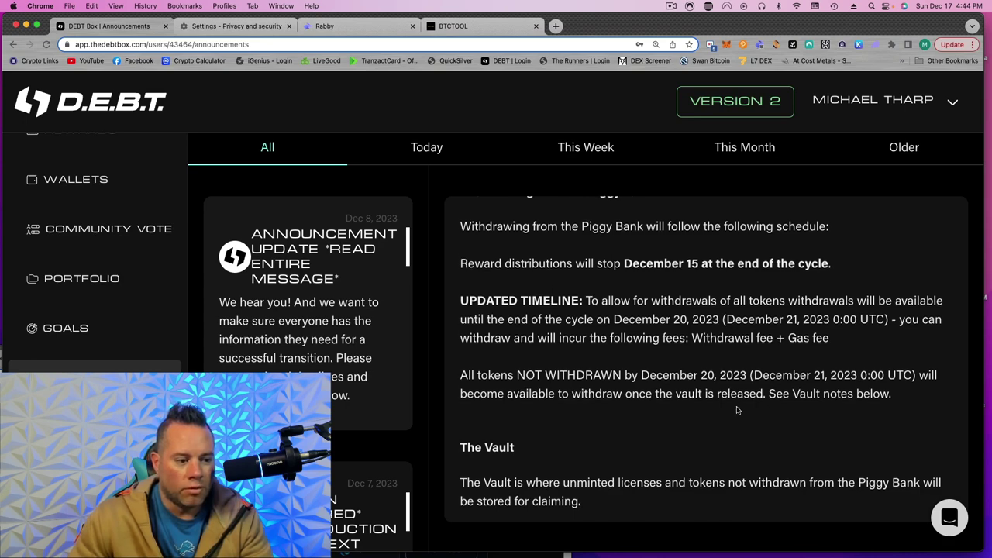
Scroll the Dec 8 announcement past the Micros and Wallet Connect notes toward the contract addresses.
{"action": "scroll", "coordinate": [775, 356], "scroll_direction": "down", "scroll_amount": 4}
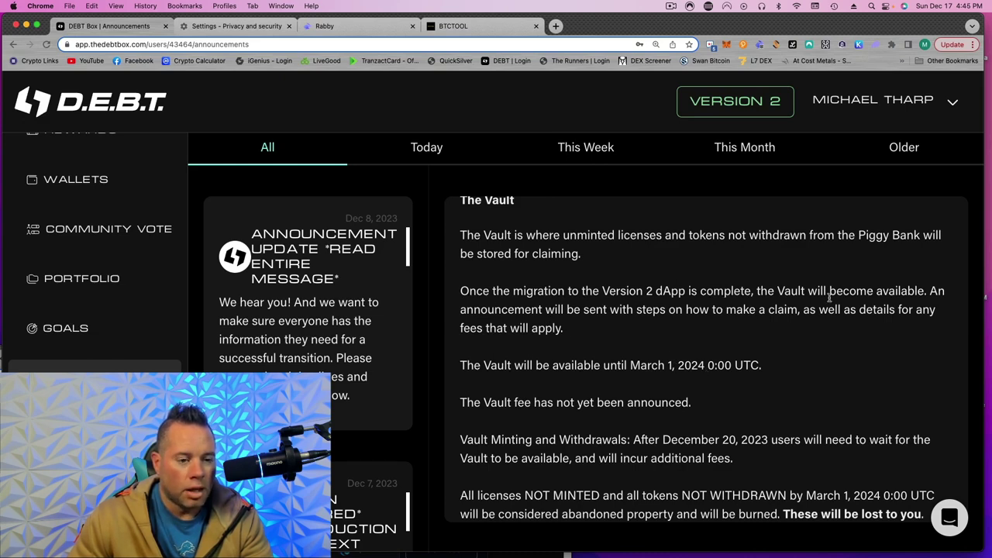
{"action": "scroll", "coordinate": [719, 350], "scroll_direction": "down", "scroll_amount": 5}
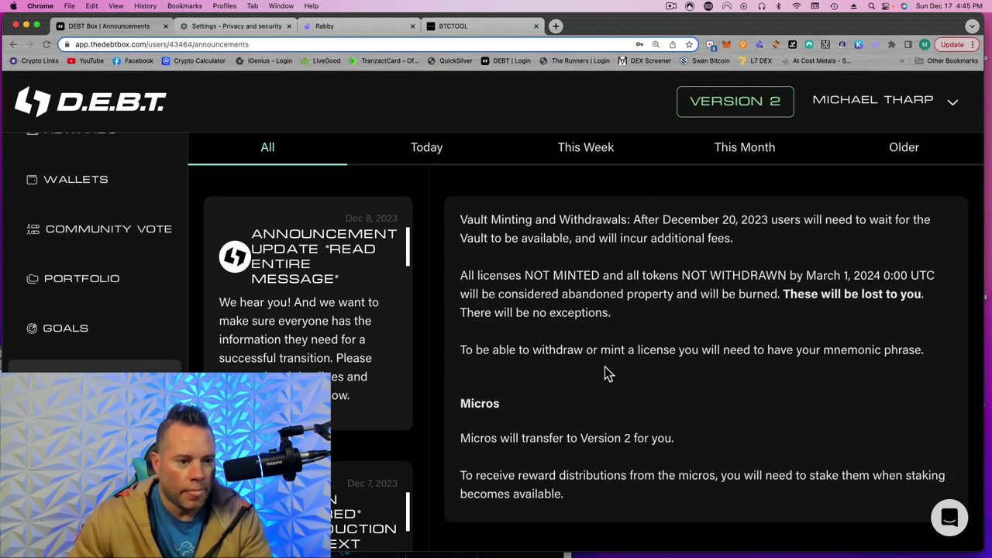
{"action": "scroll", "coordinate": [605, 367], "scroll_direction": "down", "scroll_amount": 1}
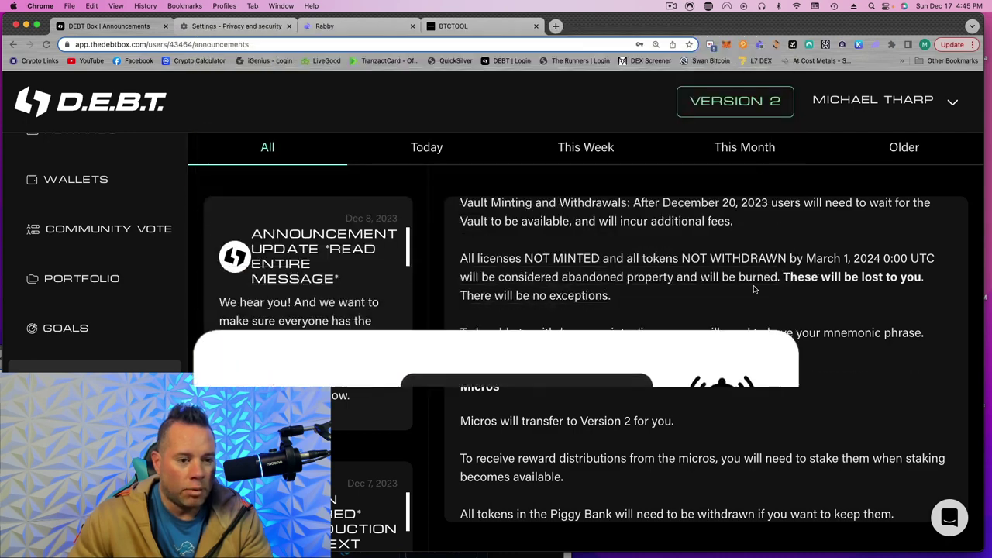
{"action": "scroll", "coordinate": [566, 350], "scroll_direction": "down", "scroll_amount": 5}
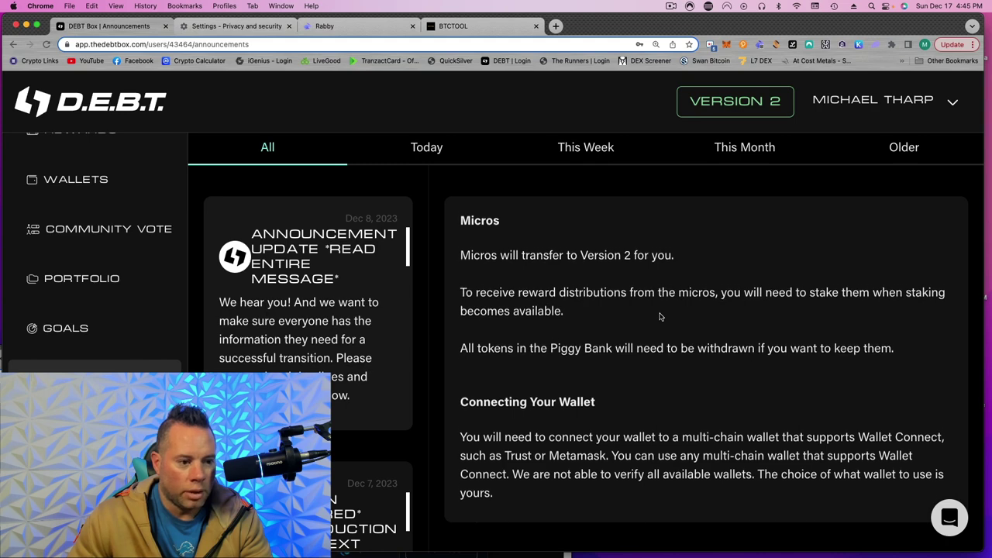
{"action": "scroll", "coordinate": [660, 316], "scroll_direction": "down", "scroll_amount": 1}
{"action": "scroll", "coordinate": [660, 317], "scroll_direction": "down", "scroll_amount": 1}
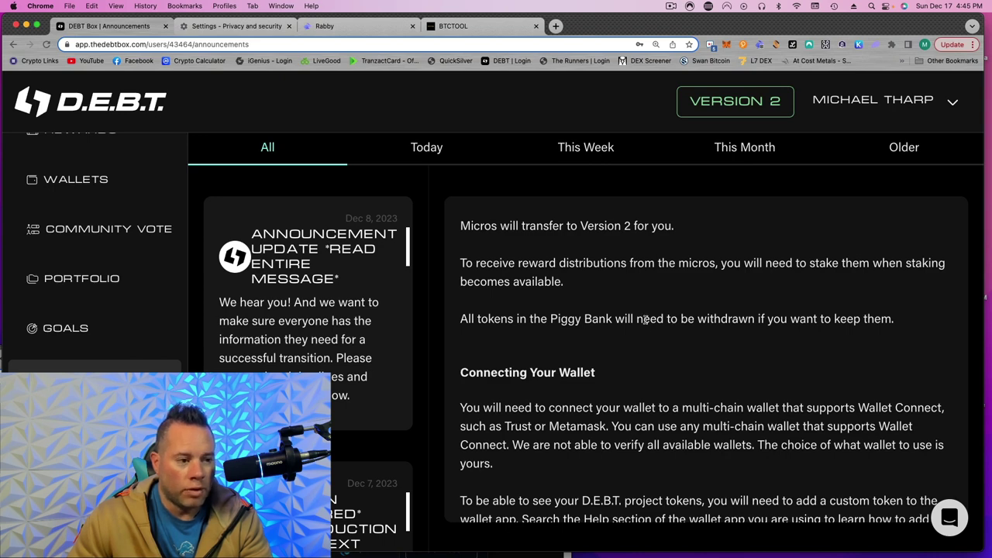
{"action": "scroll", "coordinate": [610, 326], "scroll_direction": "down", "scroll_amount": 5}
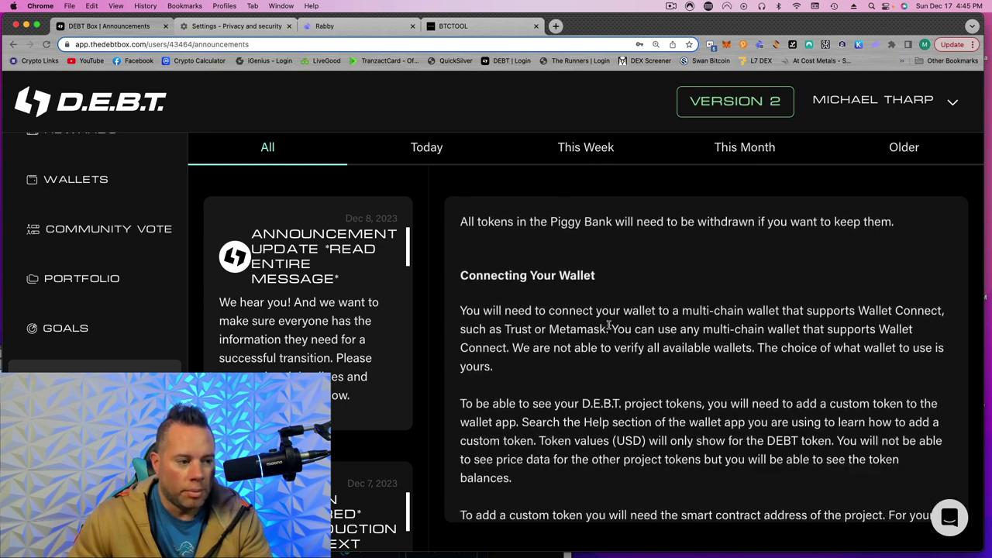
Bring the token contract list into view and select the GROW contract address to copy.
{"action": "scroll", "coordinate": [610, 326], "scroll_direction": "down", "scroll_amount": 3}
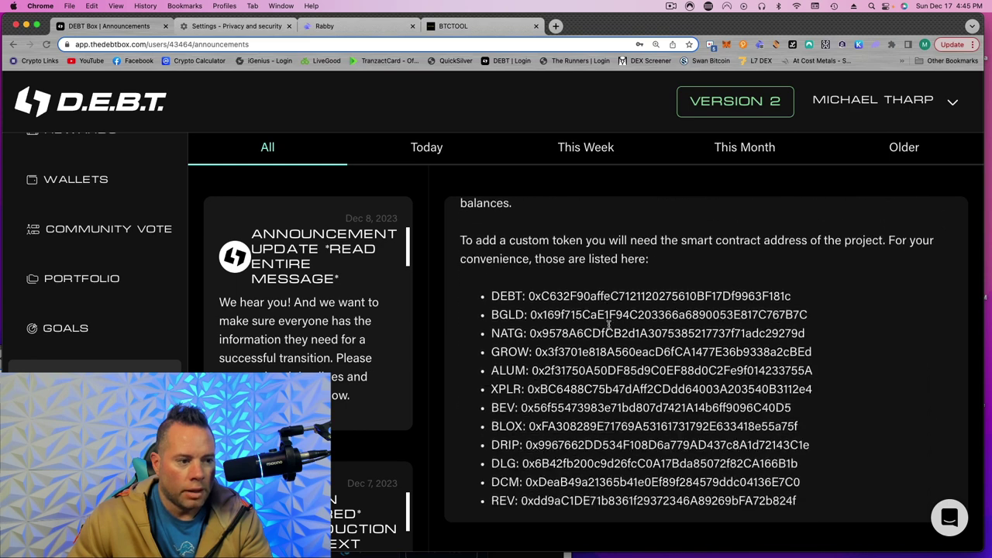
{"action": "scroll", "coordinate": [597, 342], "scroll_direction": "down", "scroll_amount": 2}
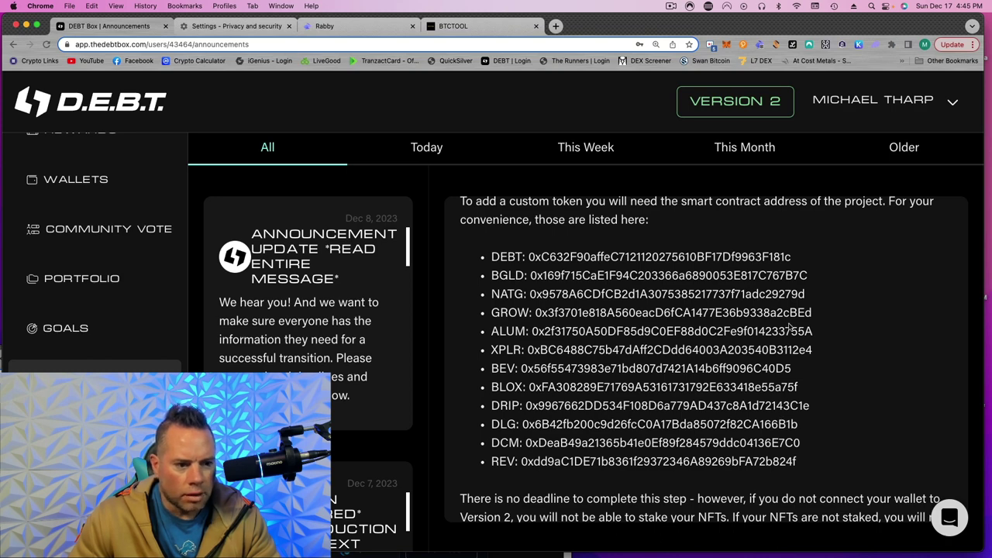
{"action": "left_click_drag", "start_coordinate": [812, 313], "coordinate": [536, 313]}
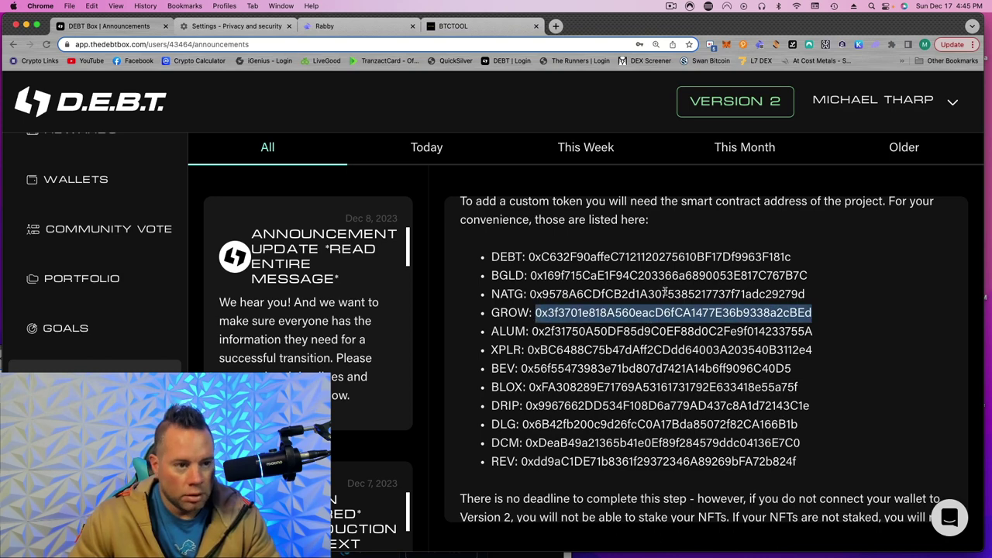
In Rabby, expand the DEBT EDU wallet's full token balance list.
{"action": "left_click", "coordinate": [760, 47]}
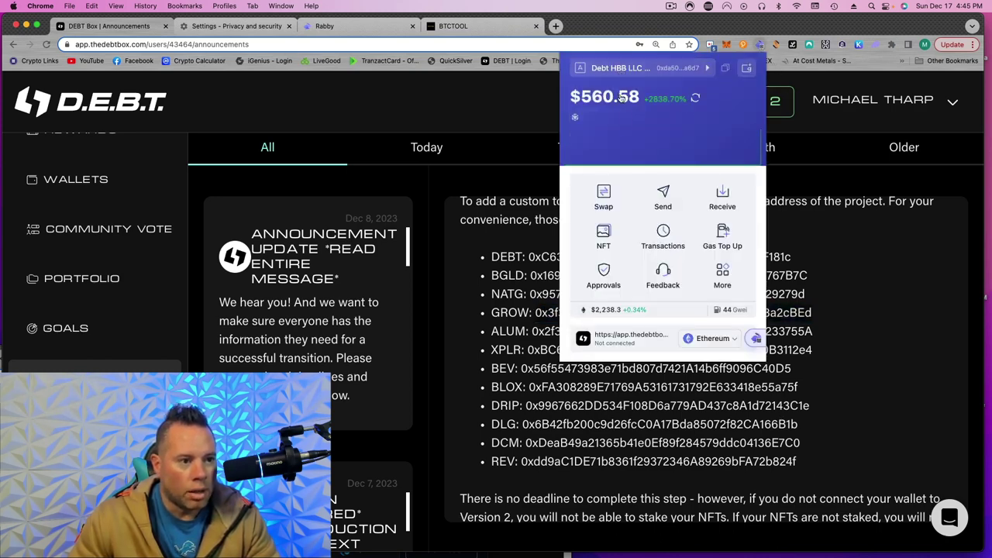
{"action": "left_click", "coordinate": [652, 148]}
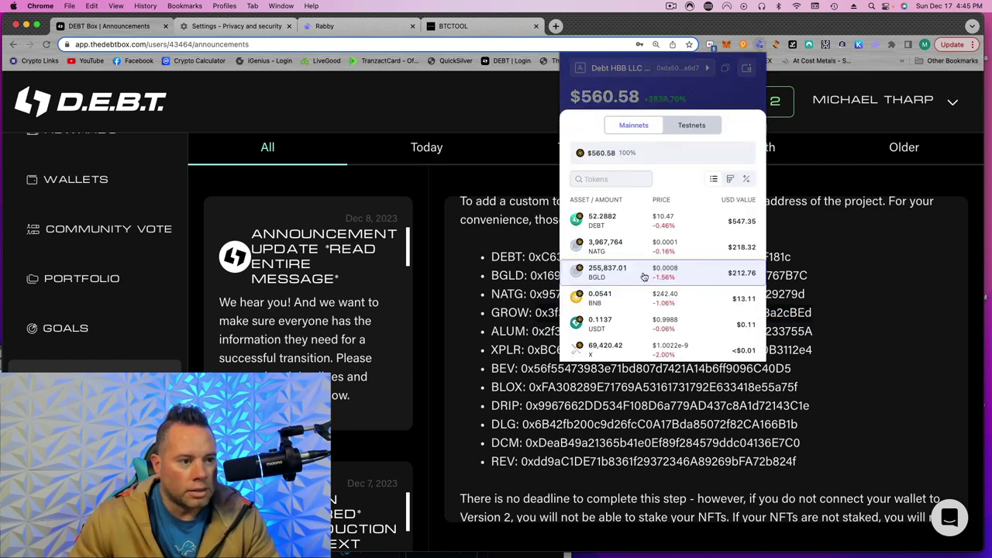
{"action": "scroll", "coordinate": [640, 275], "scroll_direction": "down", "scroll_amount": 1}
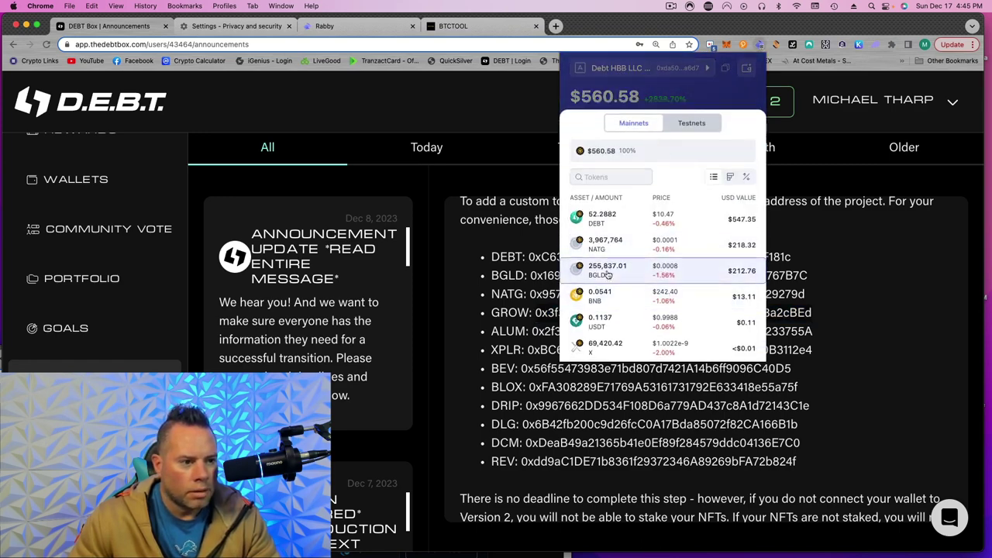
{"action": "scroll", "coordinate": [614, 294], "scroll_direction": "down", "scroll_amount": 3}
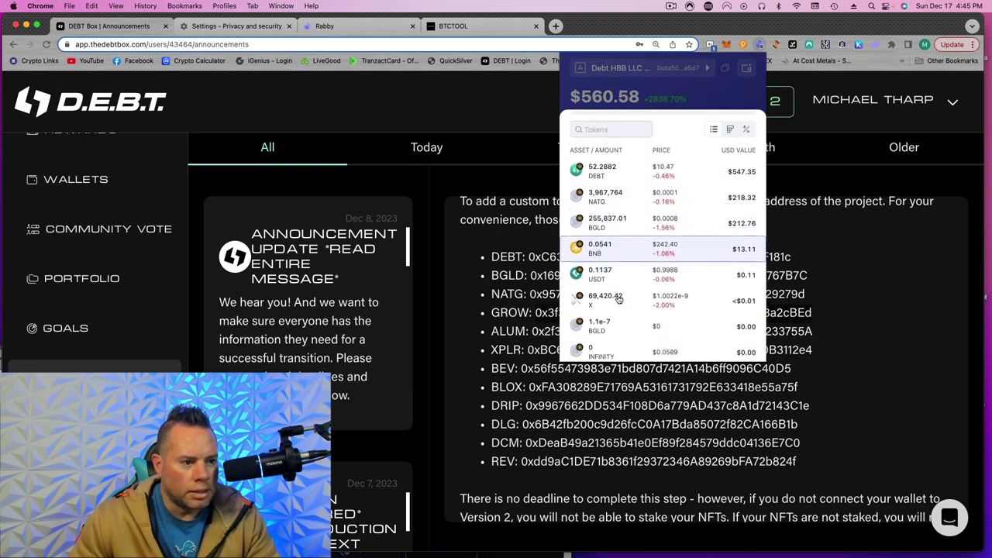
{"action": "scroll", "coordinate": [619, 299], "scroll_direction": "down", "scroll_amount": 1}
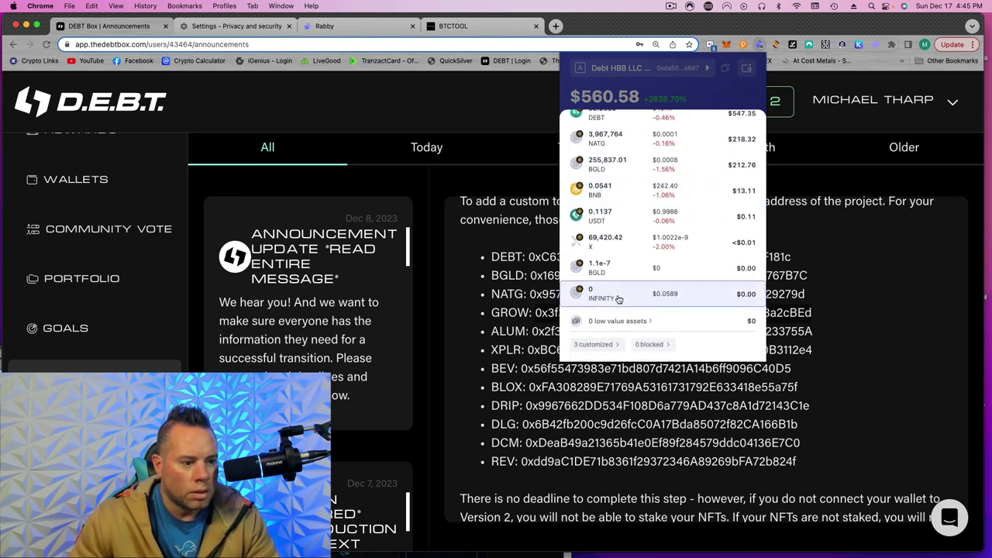
{"action": "scroll", "coordinate": [619, 299], "scroll_direction": "up", "scroll_amount": 4}
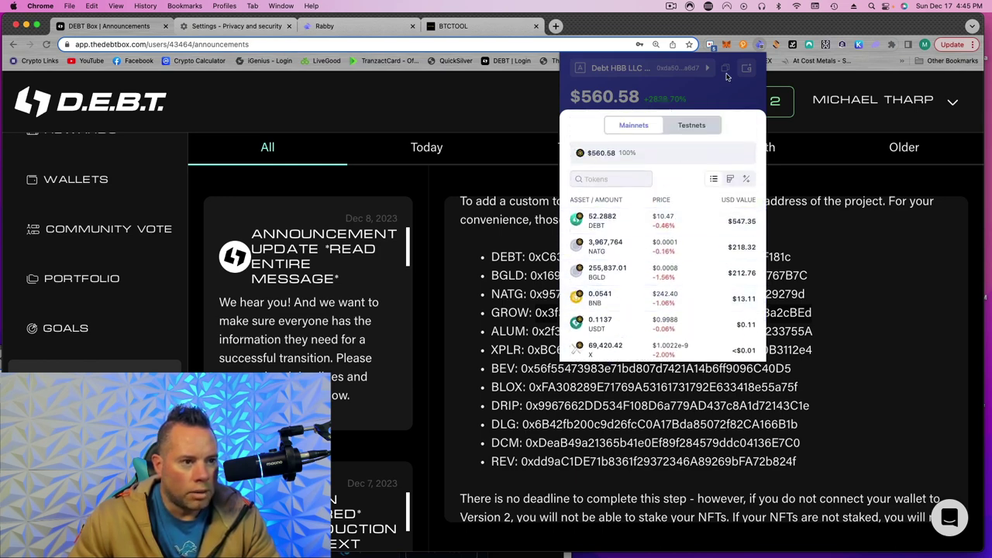
Paste the GROW contract address into the token search and add GROW as a customized token.
{"action": "left_click", "coordinate": [597, 179]}
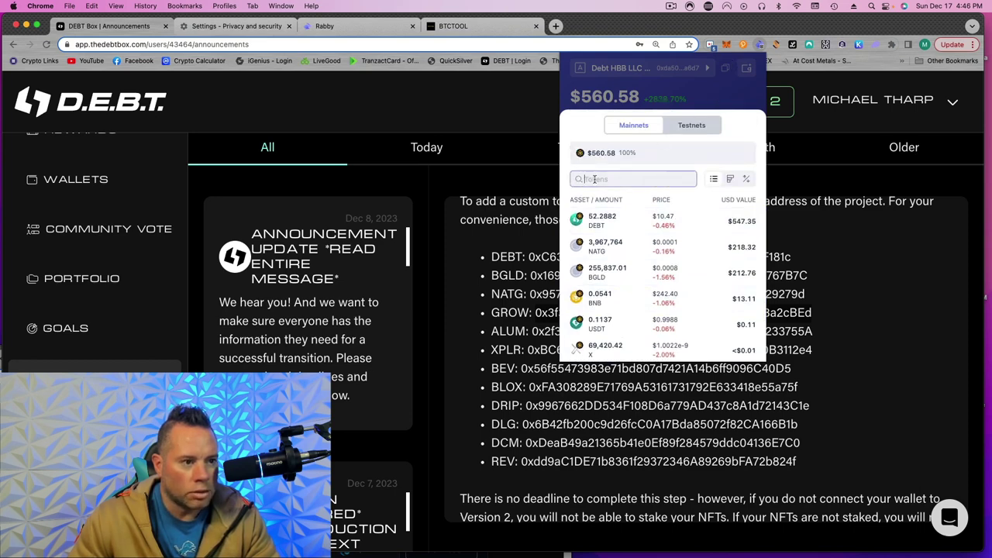
{"action": "right_click", "coordinate": [601, 181]}
{"action": "left_click", "coordinate": [618, 254]}
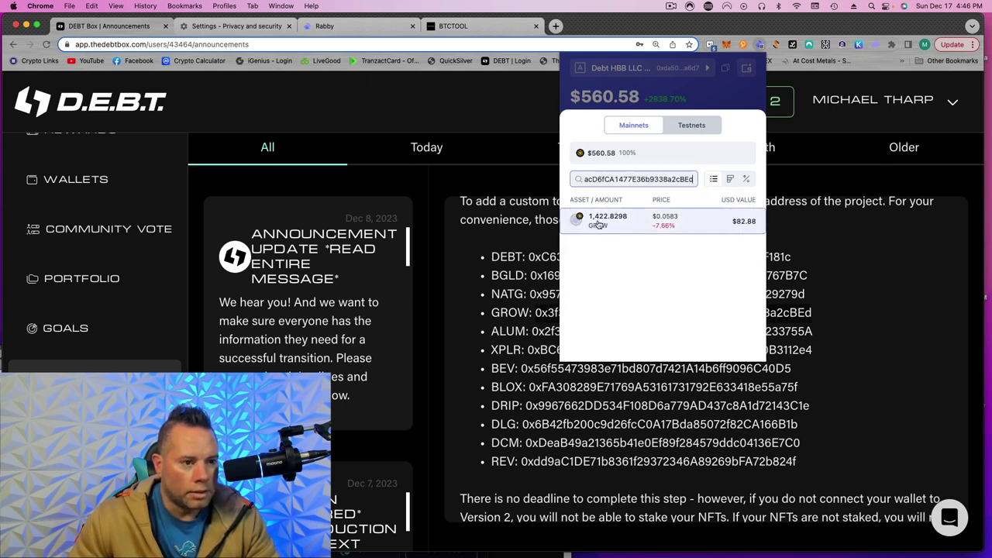
{"action": "left_click", "coordinate": [612, 223]}
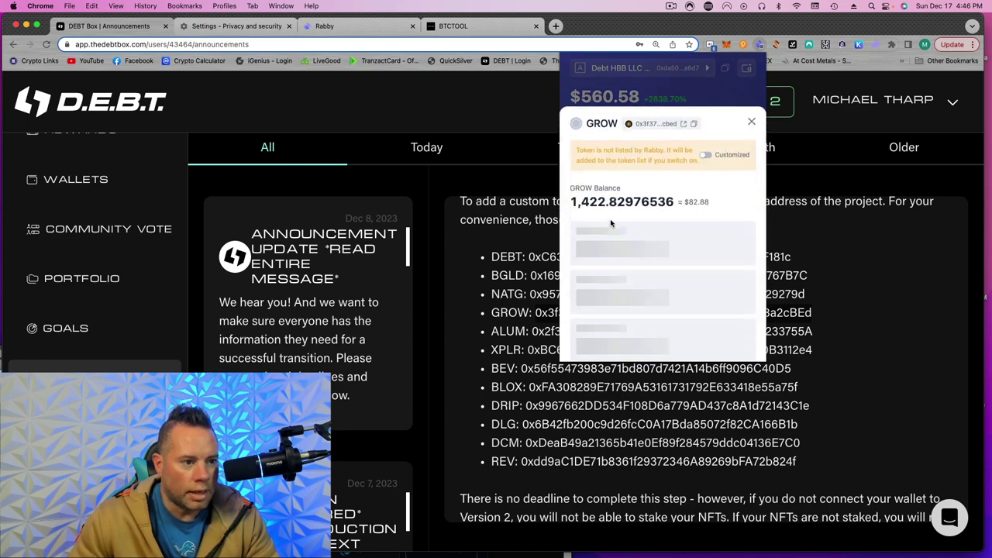
{"action": "left_click", "coordinate": [707, 156]}
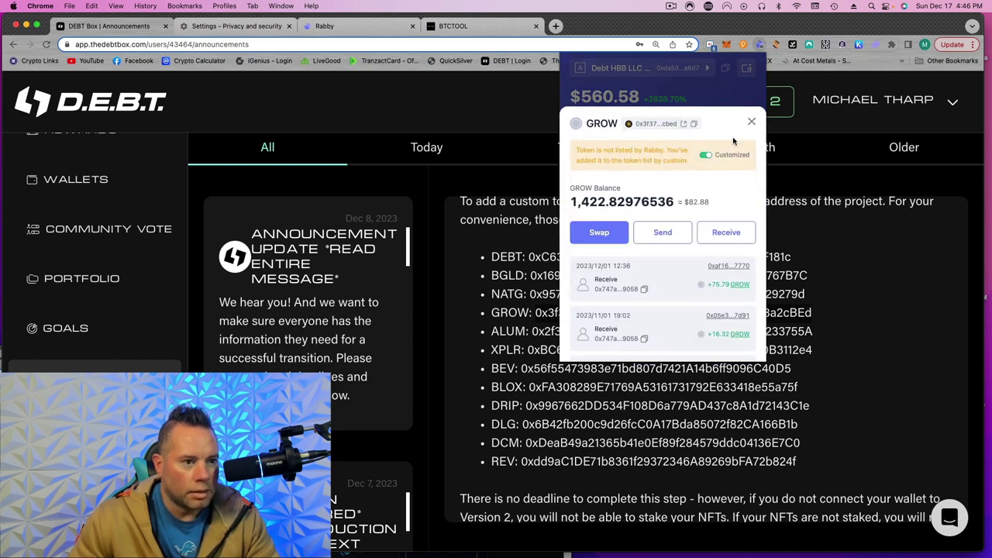
{"action": "left_click", "coordinate": [752, 124]}
{"action": "left_click", "coordinate": [744, 106]}
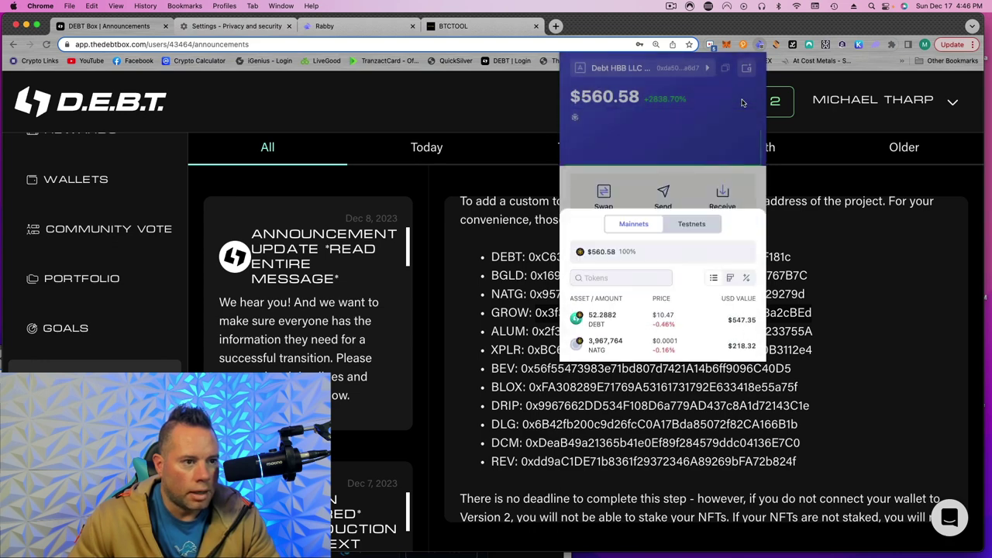
{"action": "left_click", "coordinate": [656, 142]}
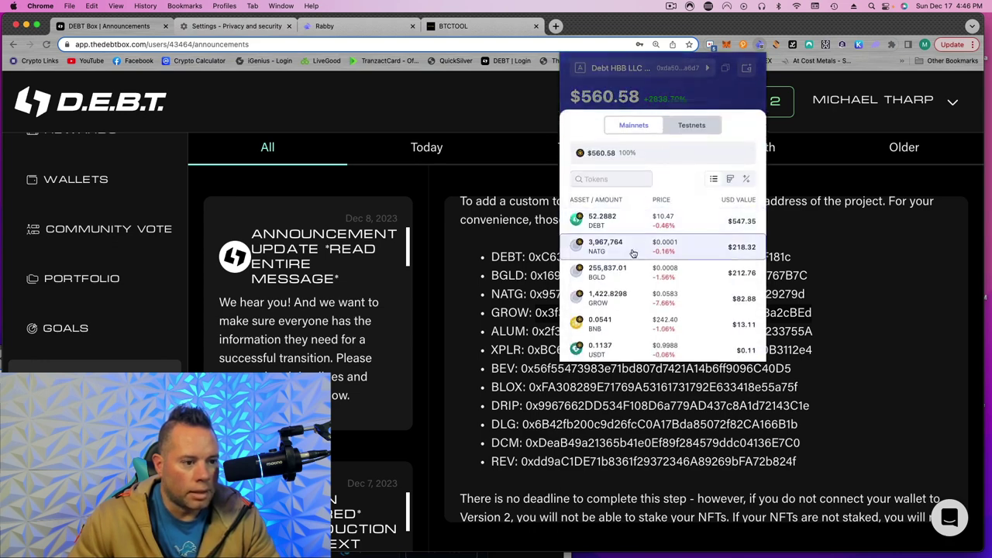
{"action": "scroll", "coordinate": [634, 252], "scroll_direction": "down", "scroll_amount": 1}
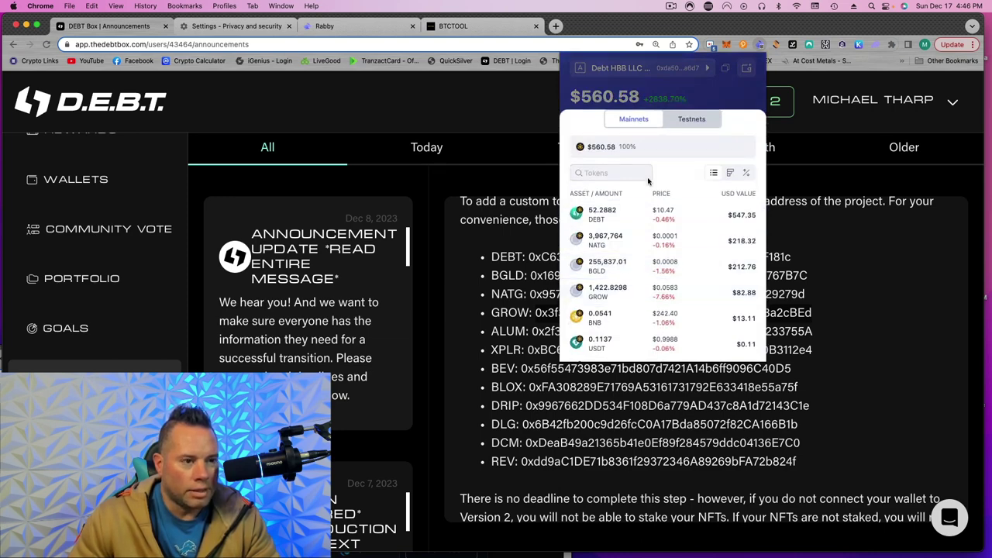
{"action": "left_click", "coordinate": [686, 101]}
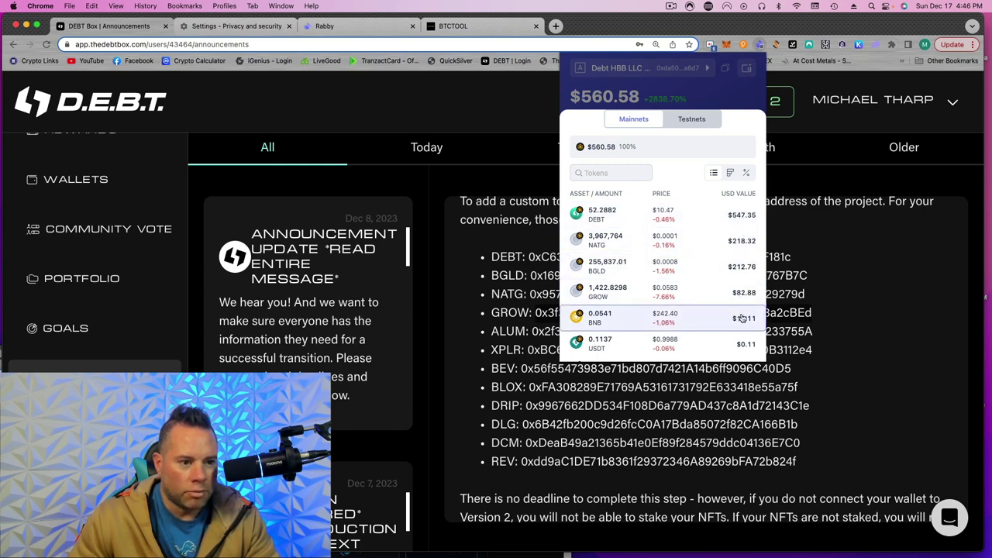
{"action": "left_click", "coordinate": [677, 103]}
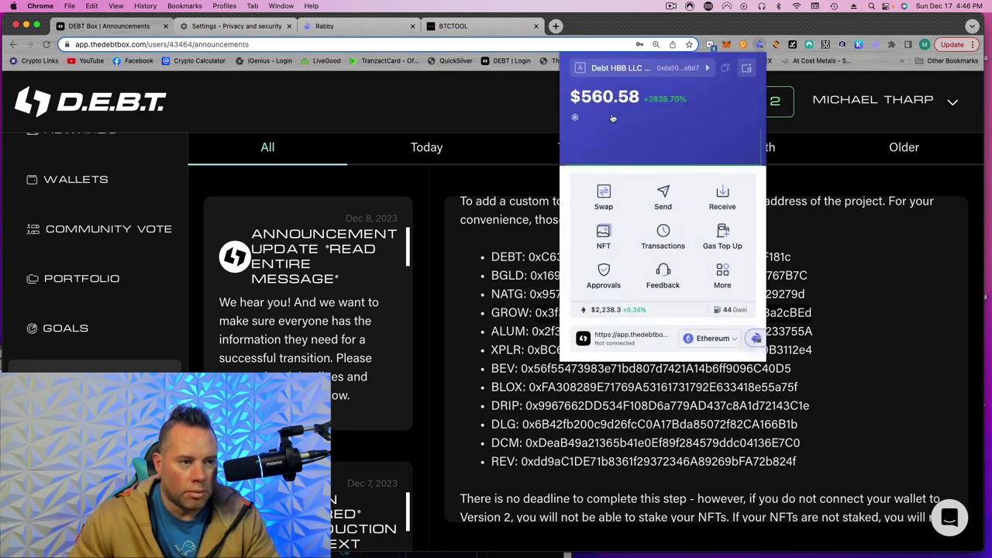
{"action": "left_click", "coordinate": [647, 147]}
{"action": "scroll", "coordinate": [605, 264], "scroll_direction": "down", "scroll_amount": 1}
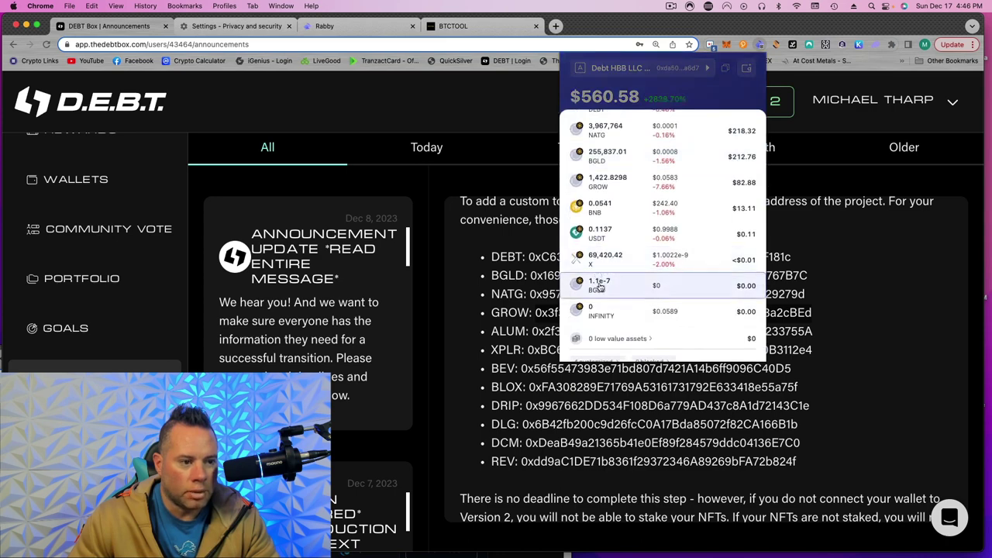
{"action": "scroll", "coordinate": [605, 259], "scroll_direction": "up", "scroll_amount": 3}
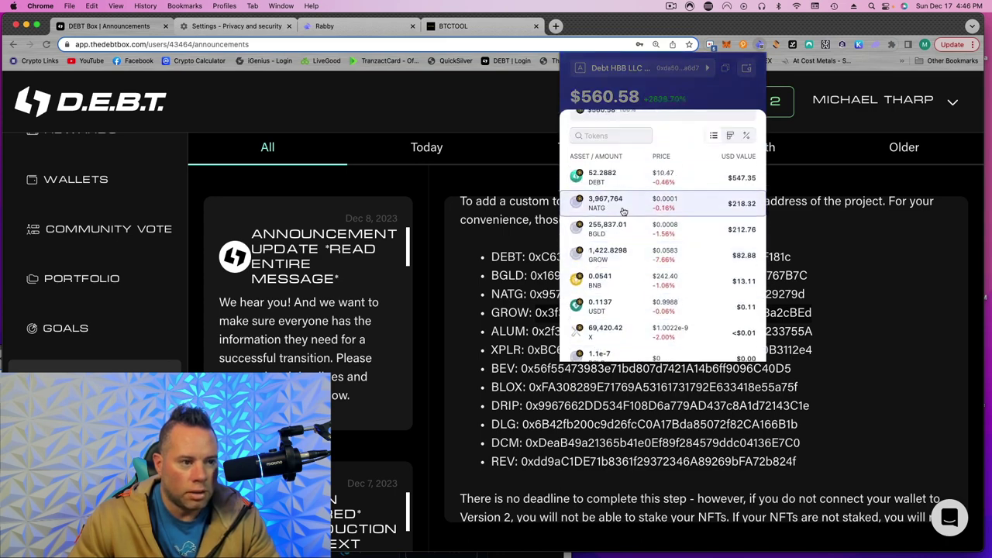
{"action": "scroll", "coordinate": [625, 221], "scroll_direction": "up", "scroll_amount": 2}
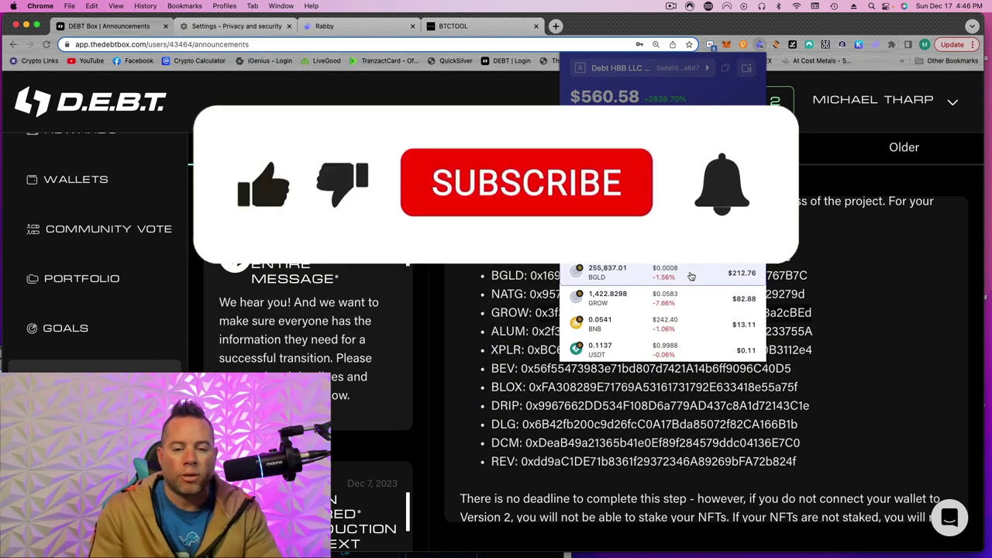